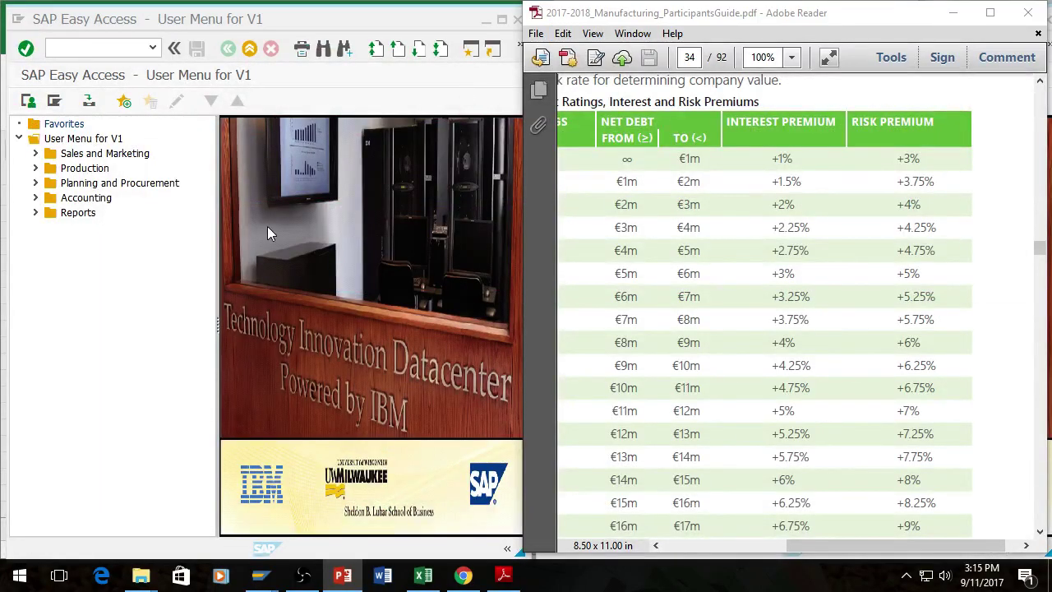
pyautogui.click(296, 18)
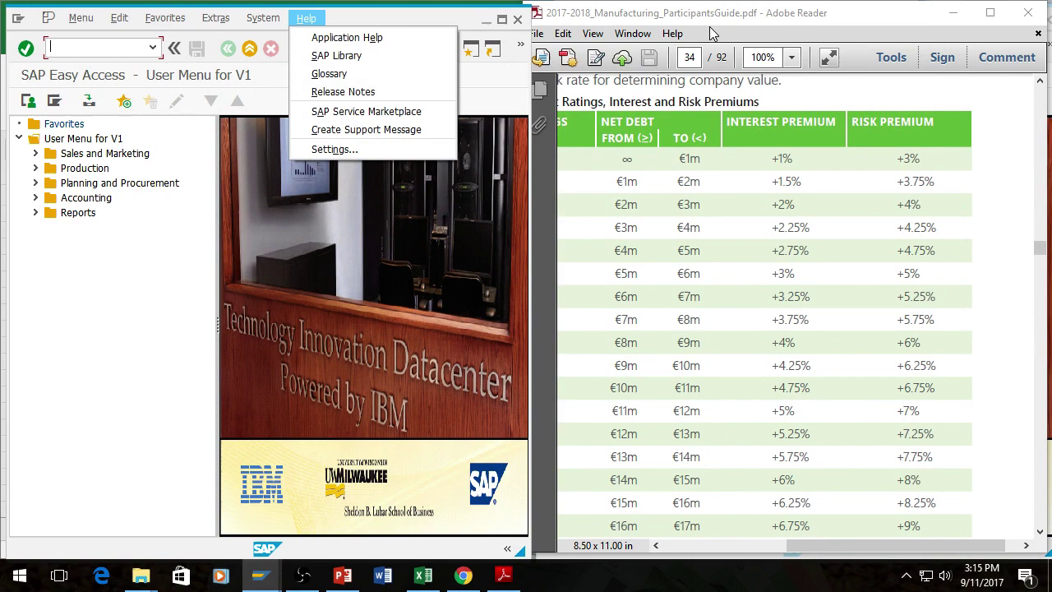
pyautogui.click(400, 18)
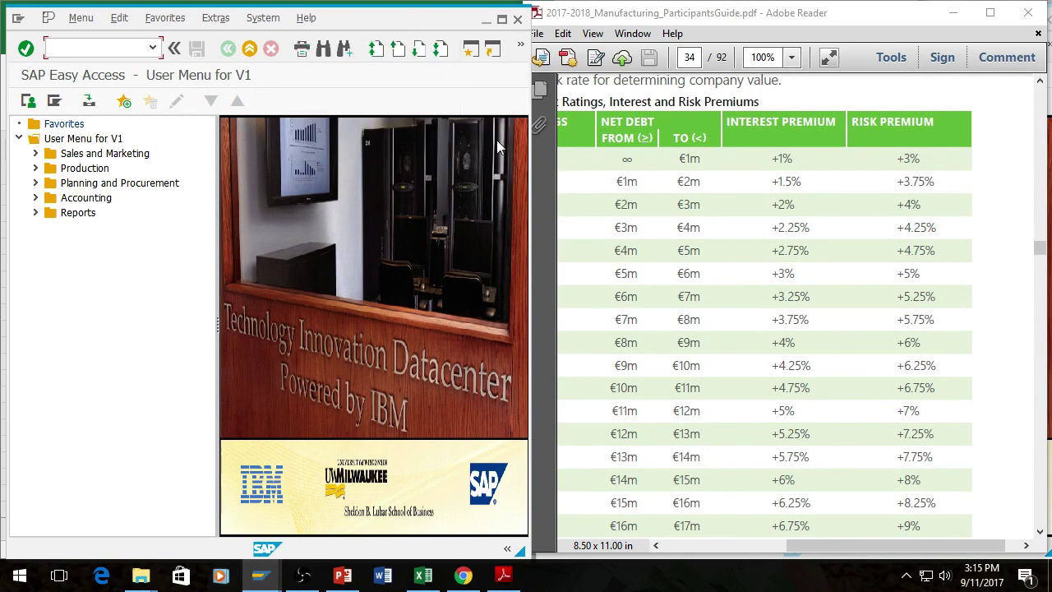
# - Examine Table 3.1 and the net debt formula on page 33 of the participant's guide
pyautogui.click(834, 185)
pyautogui.scroll(10, 817, 228)
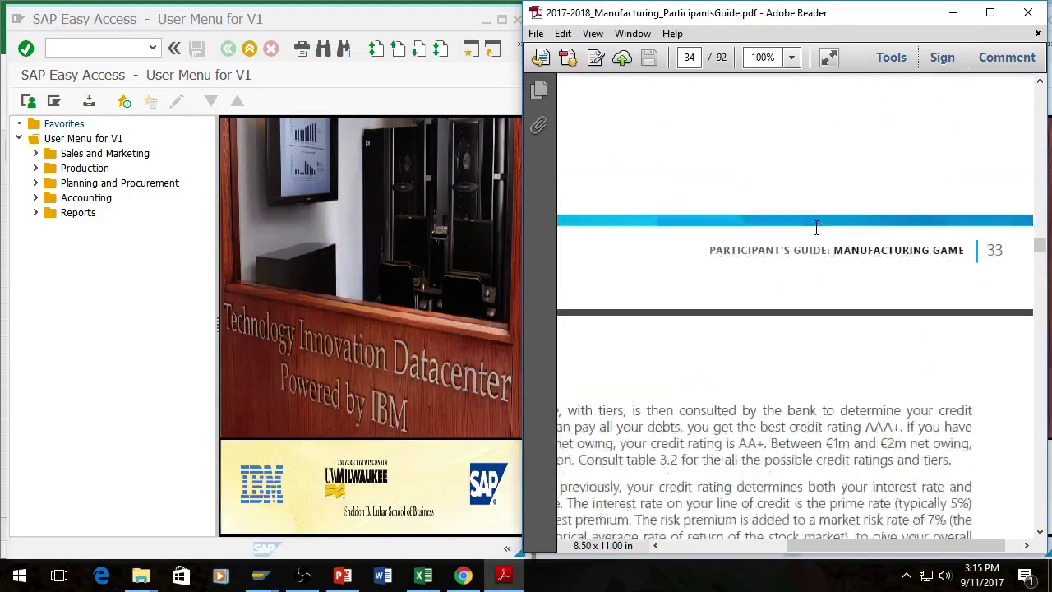
pyautogui.scroll(5, 817, 227)
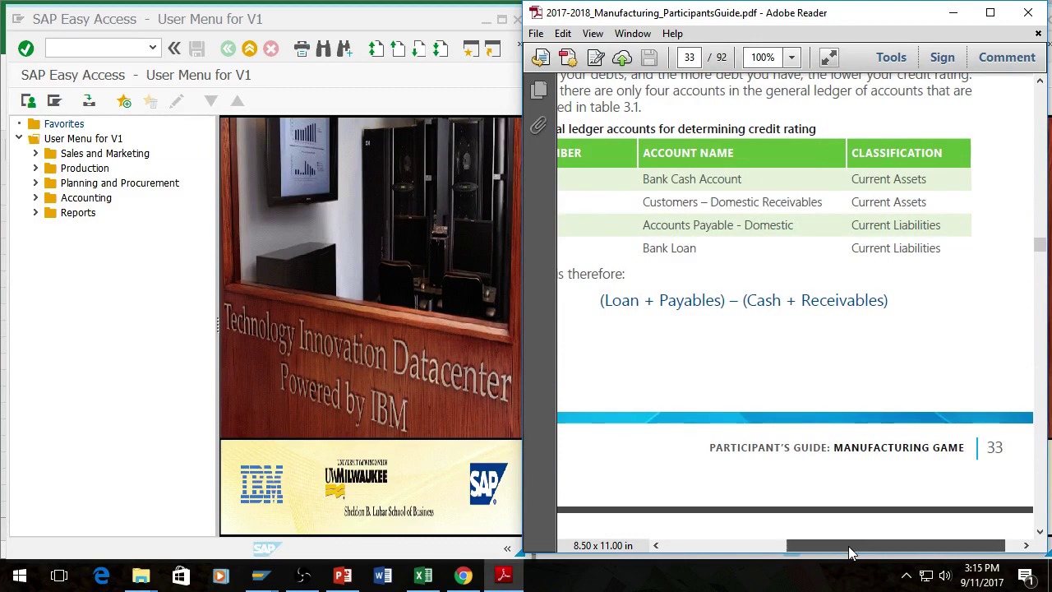
pyautogui.moveTo(852, 553); pyautogui.dragTo(803, 559)
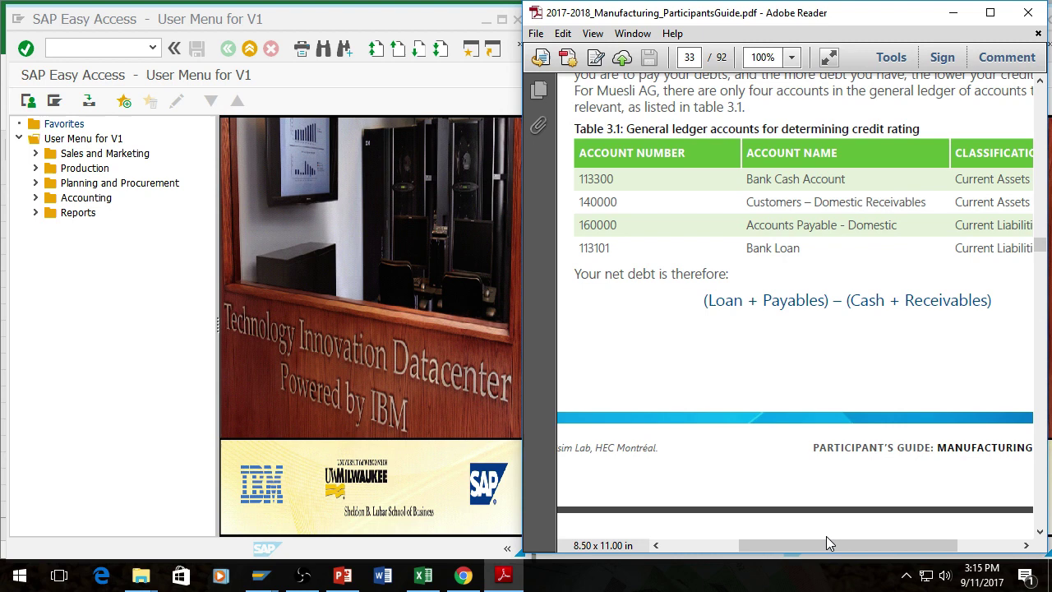
pyautogui.moveTo(829, 546); pyautogui.dragTo(885, 548)
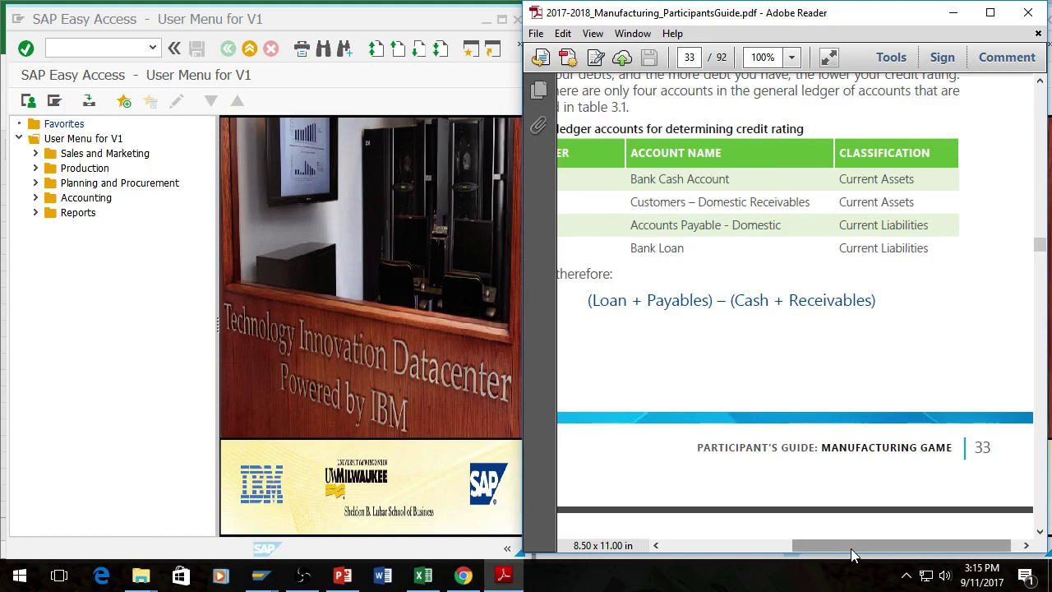
pyautogui.moveTo(829, 547)
pyautogui.mouseDown()
pyautogui.moveTo(787, 545)
pyautogui.moveTo(811, 546)
pyautogui.mouseUp()
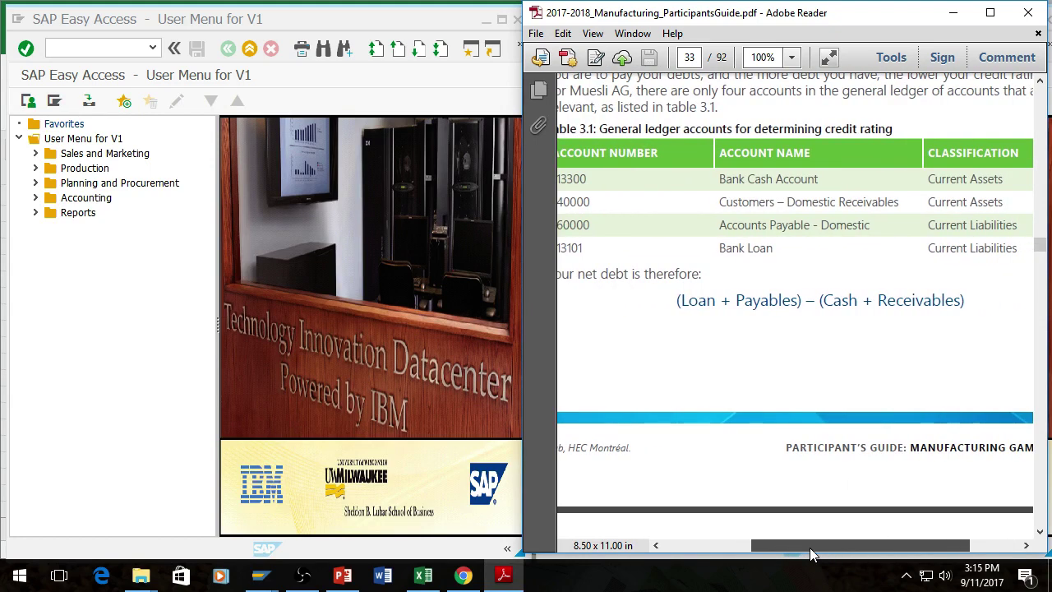
# - Examine Table 3.2 with the credit ratings, net debt tiers, interest premiums and risk premiums on page 34
pyautogui.scroll(-1, 777, 212)
pyautogui.scroll(-10, 777, 213)
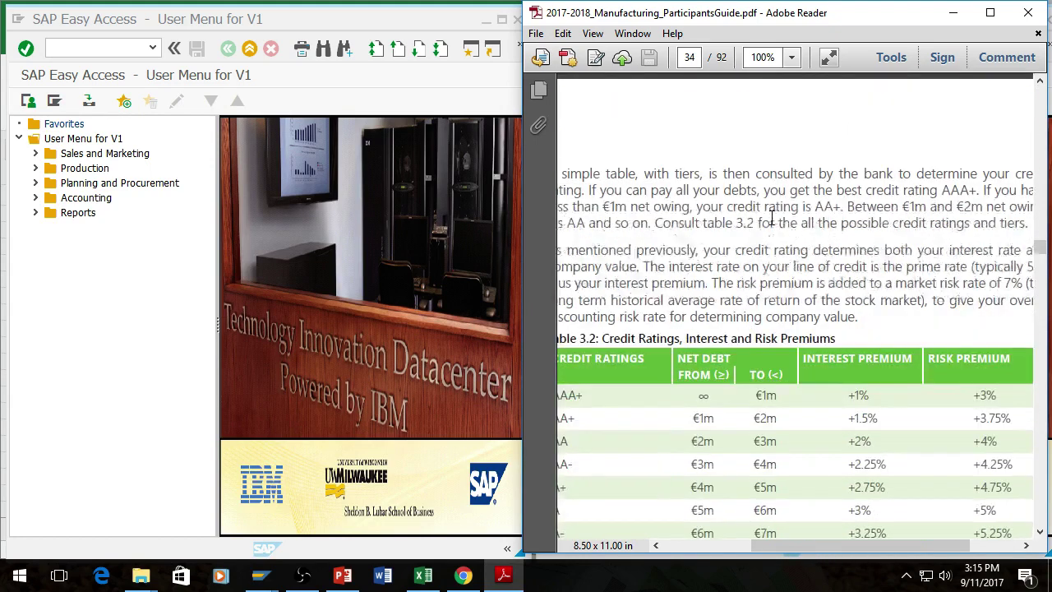
pyautogui.scroll(-1, 770, 222)
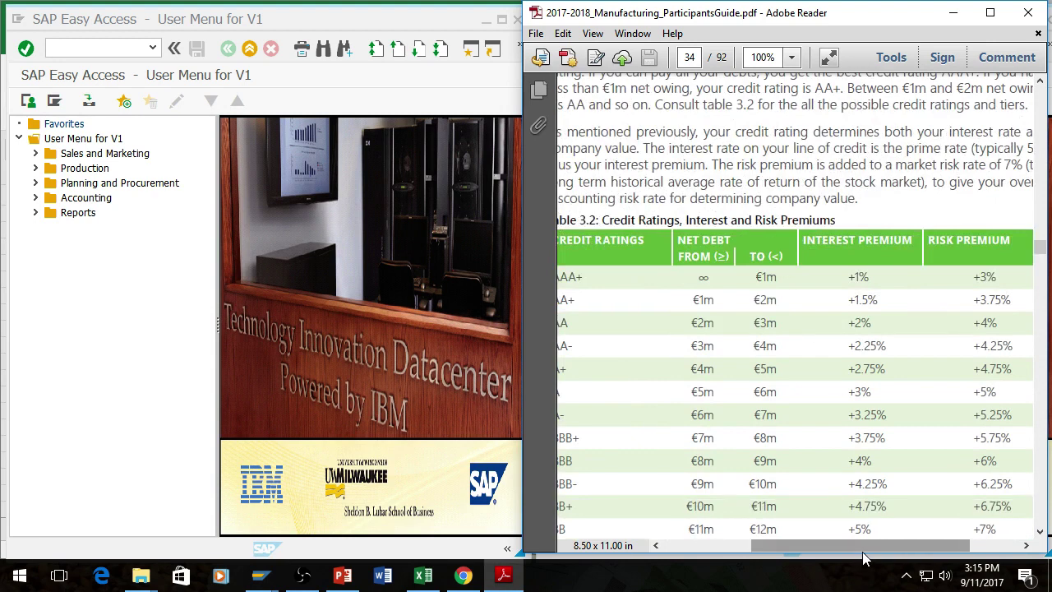
pyautogui.moveTo(861, 546); pyautogui.dragTo(871, 546)
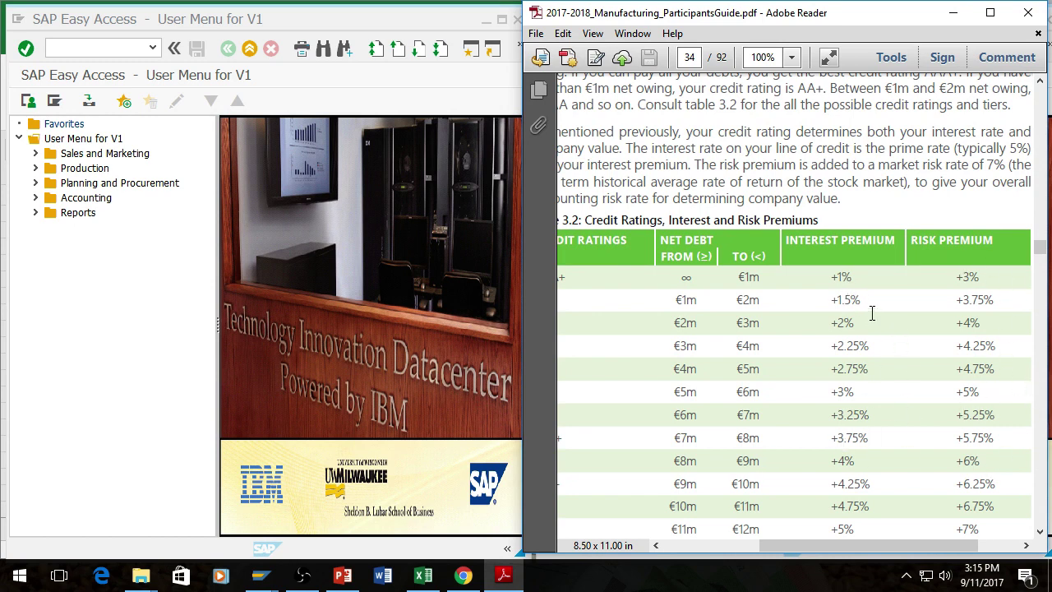
pyautogui.scroll(-4, 853, 323)
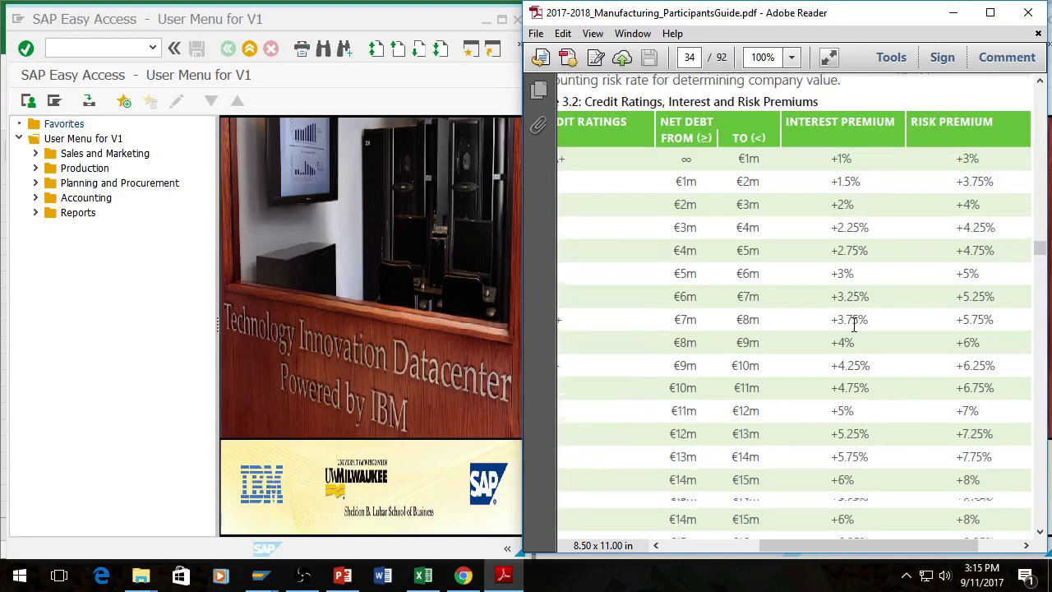
pyautogui.scroll(6, 848, 323)
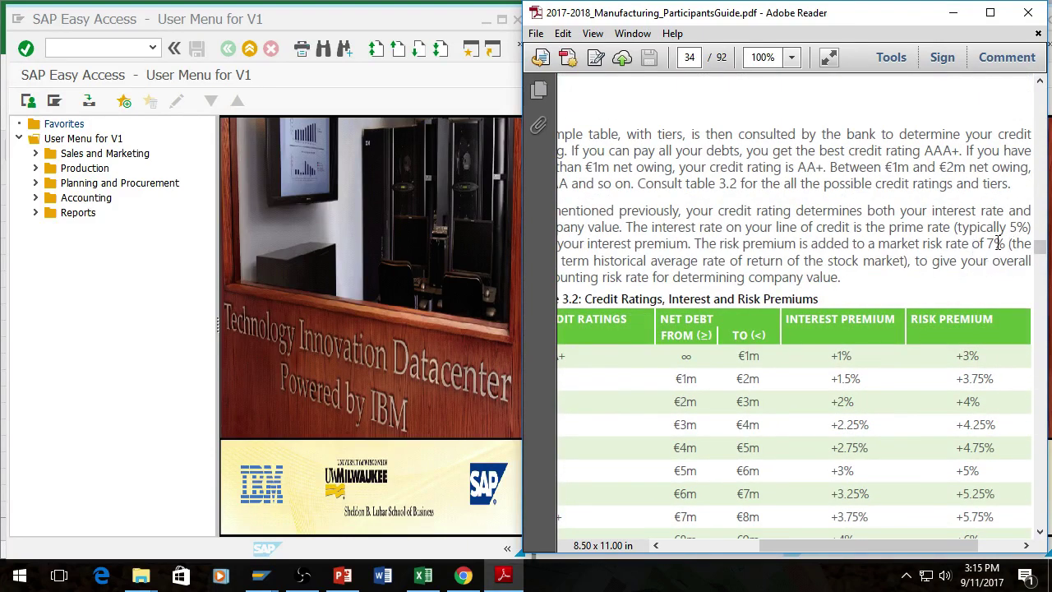
# - Examine the Company Valuation and Annual Profit formulas on page 35, checking the risk premium table again
pyautogui.scroll(-14, 639, 364)
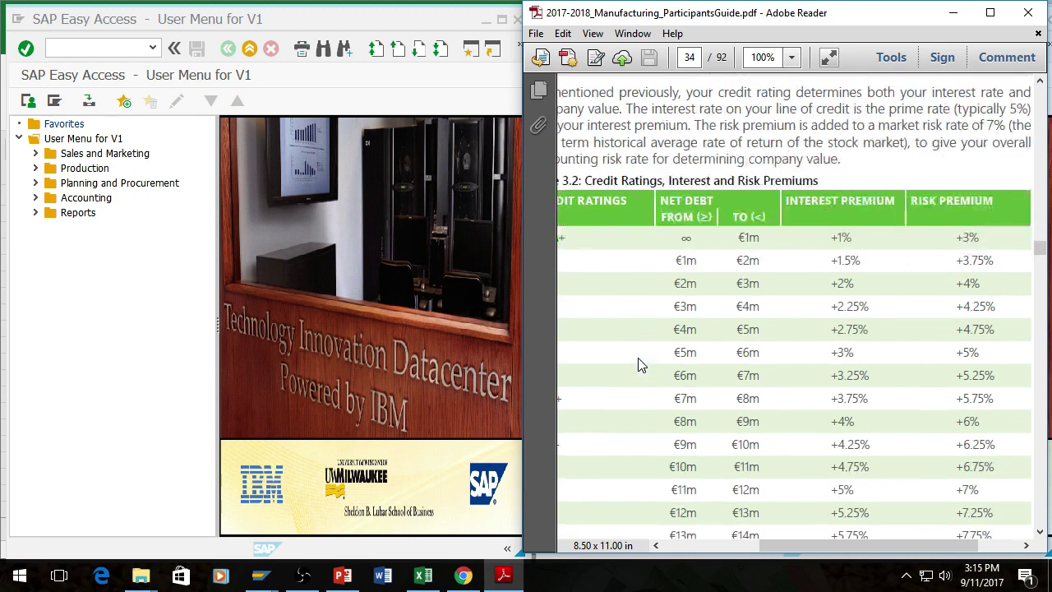
pyautogui.scroll(-3, 640, 361)
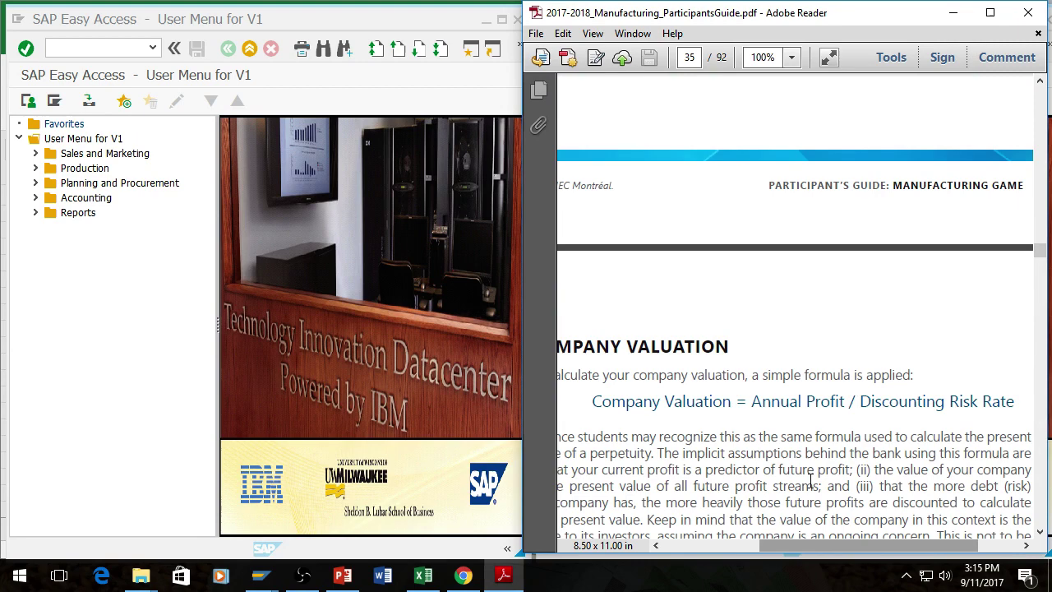
pyautogui.scroll(-2, 749, 422)
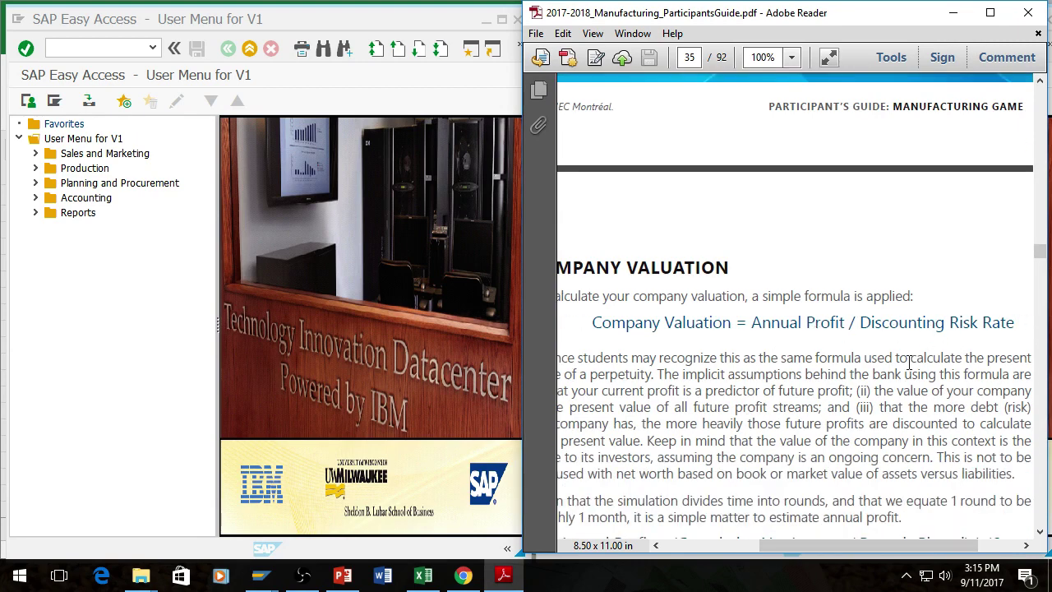
pyautogui.scroll(11, 909, 361)
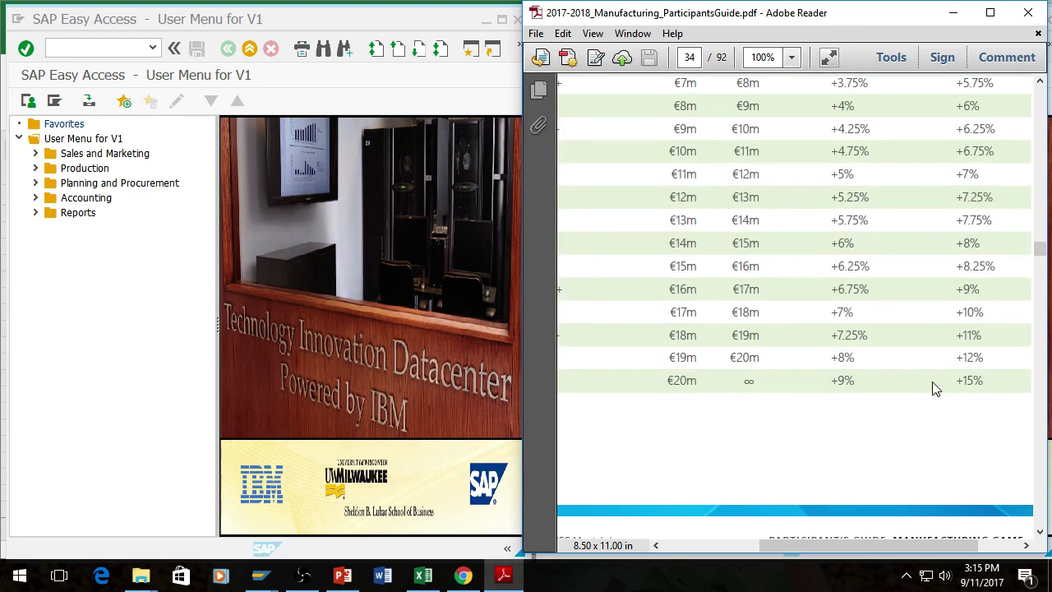
pyautogui.scroll(-11, 933, 388)
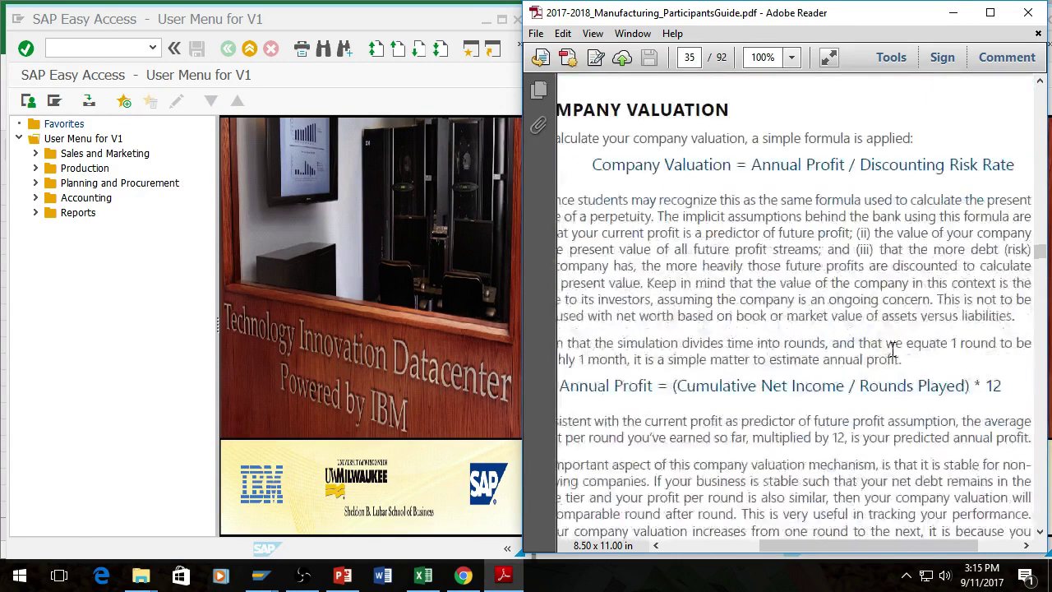
pyautogui.scroll(-1, 893, 350)
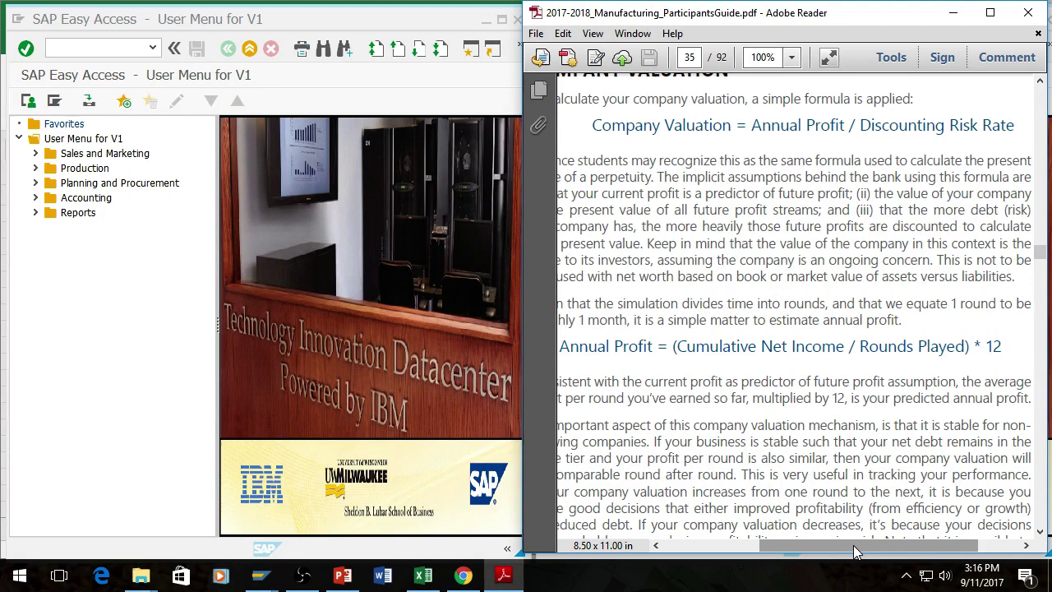
pyautogui.moveTo(846, 545); pyautogui.dragTo(833, 546)
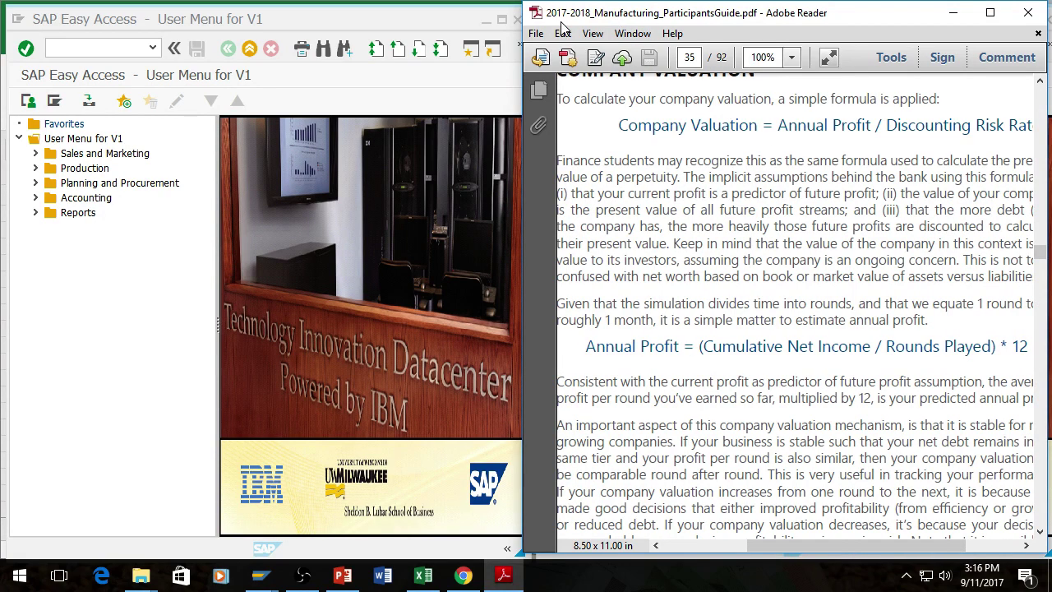
# - Minimize the participant's guide and start transaction f.01 in the U1 SAP session
pyautogui.click(953, 14)
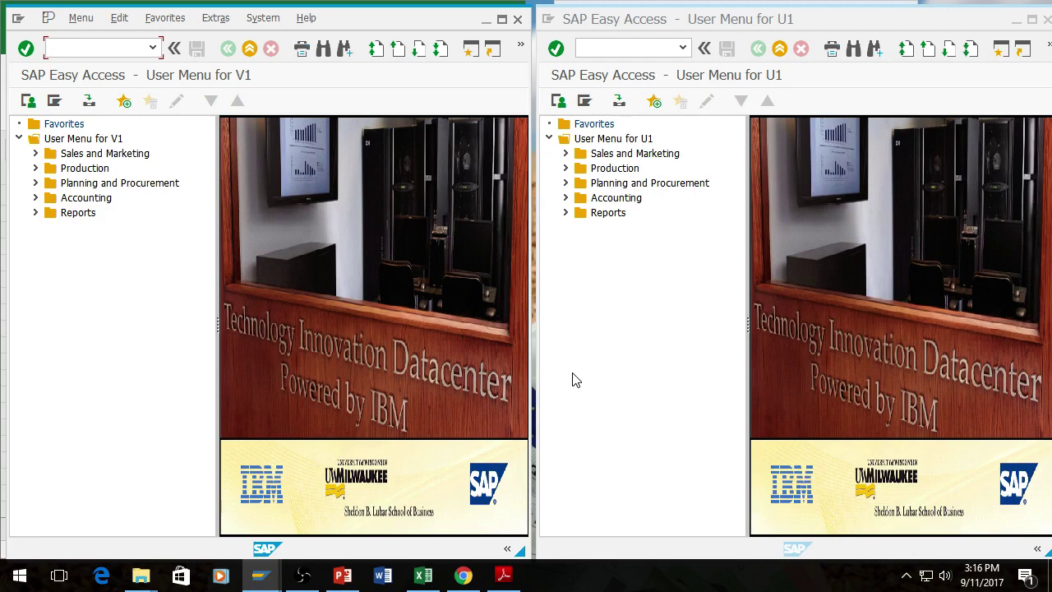
pyautogui.moveTo(436, 584)
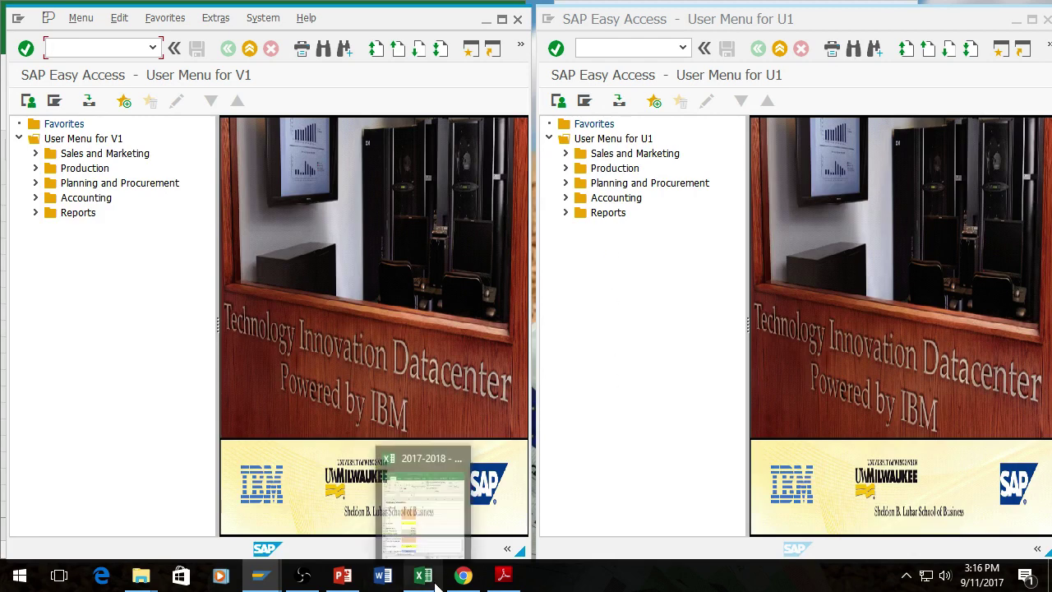
pyautogui.click(637, 49)
pyautogui.write('f.01')
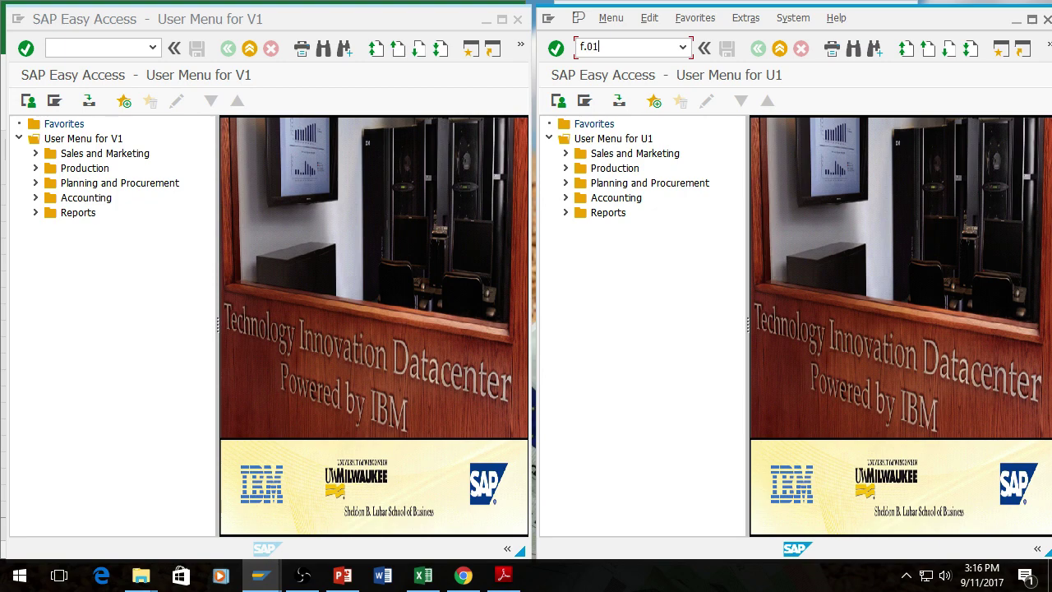
pyautogui.press('Return')
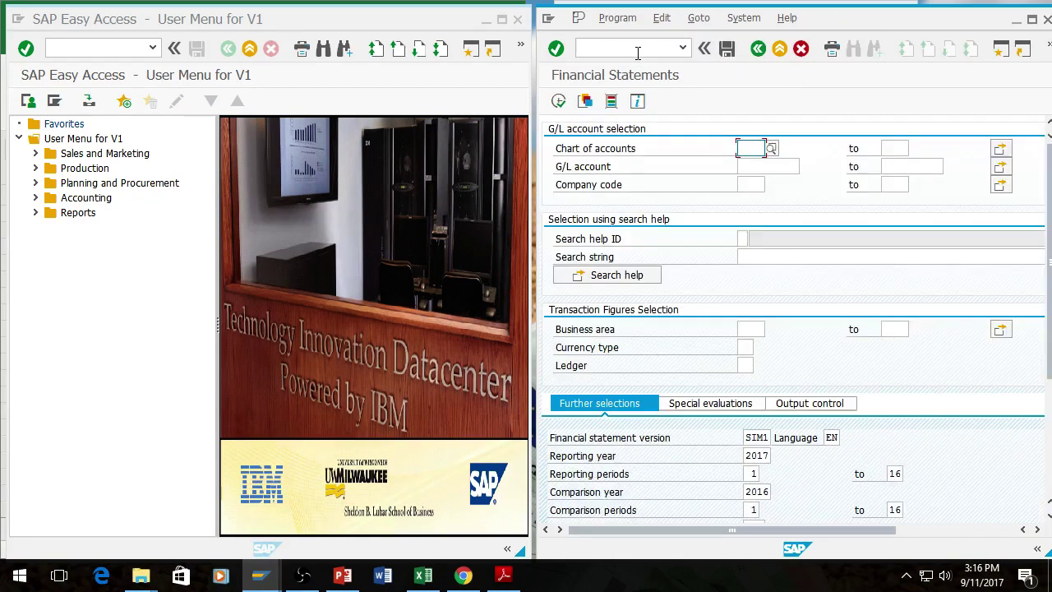
# - Run the financial statements for company code UU with ALV Tree Control as list output
pyautogui.click(749, 184)
pyautogui.write('uu')
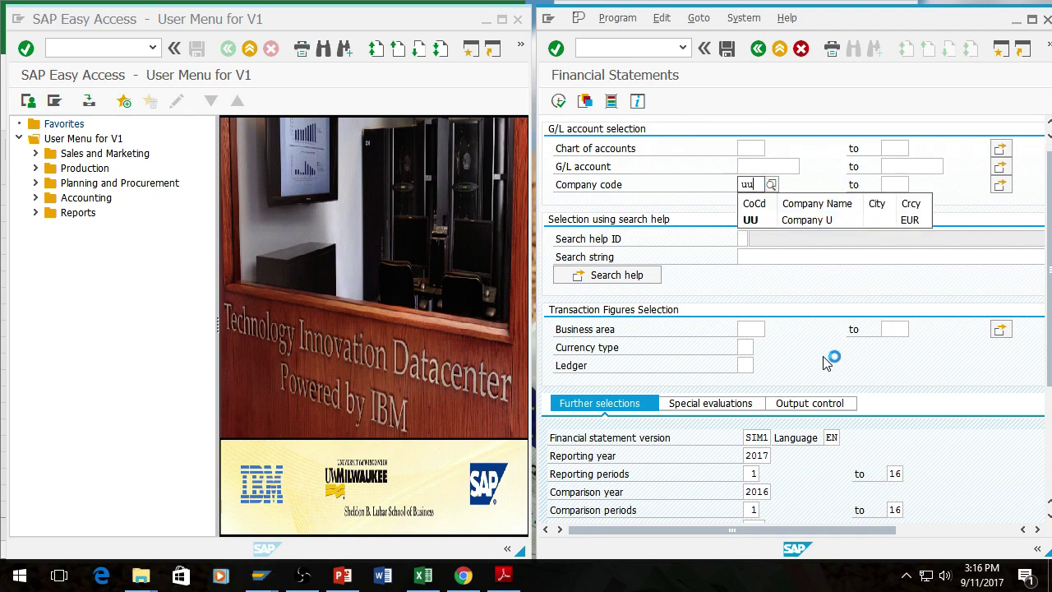
pyautogui.scroll(-3, 822, 357)
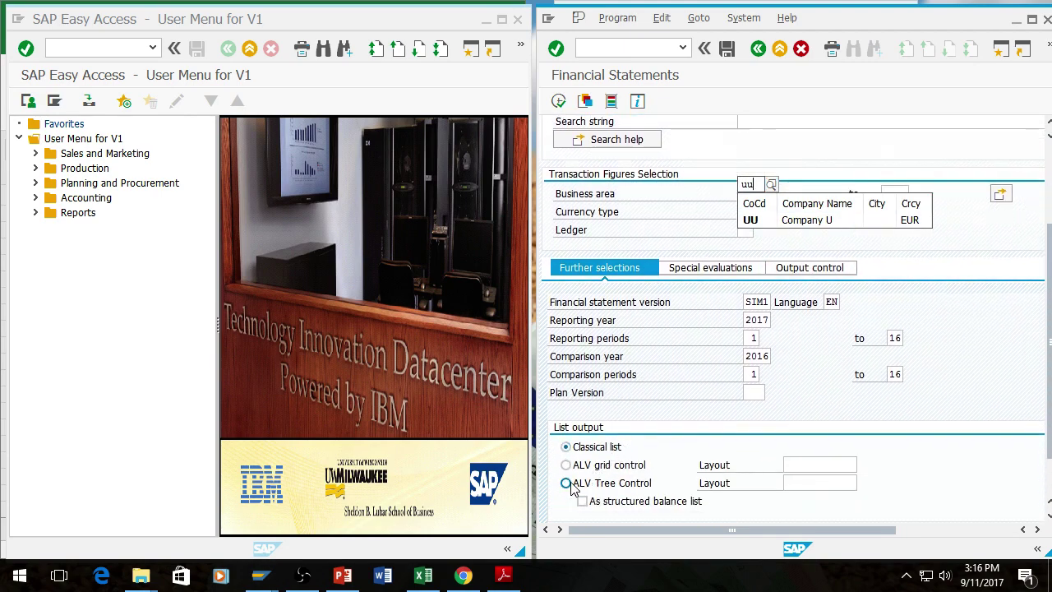
pyautogui.click(584, 482)
pyautogui.click(558, 102)
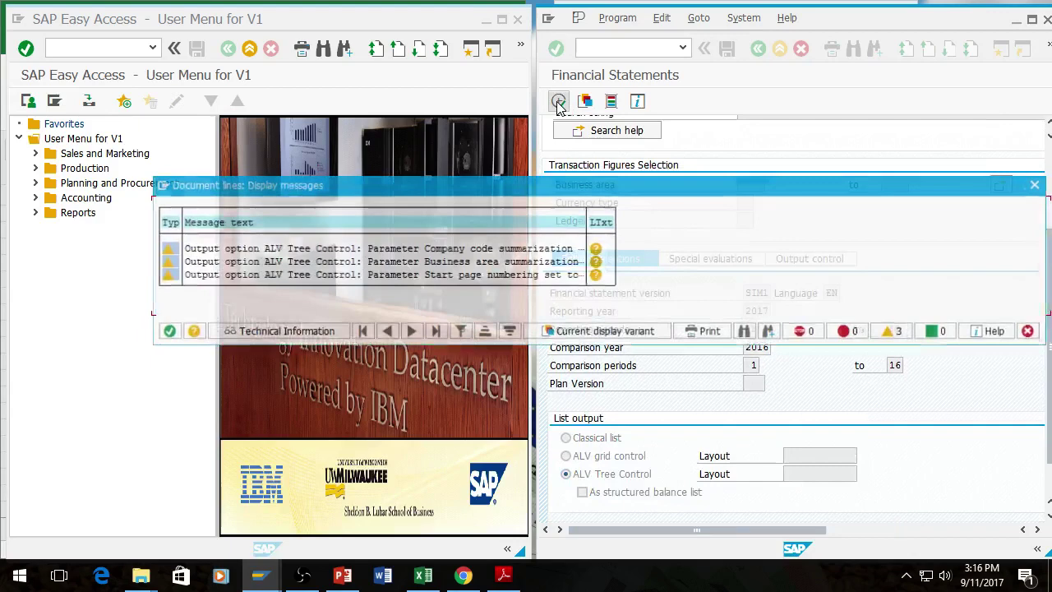
pyautogui.press('Return')
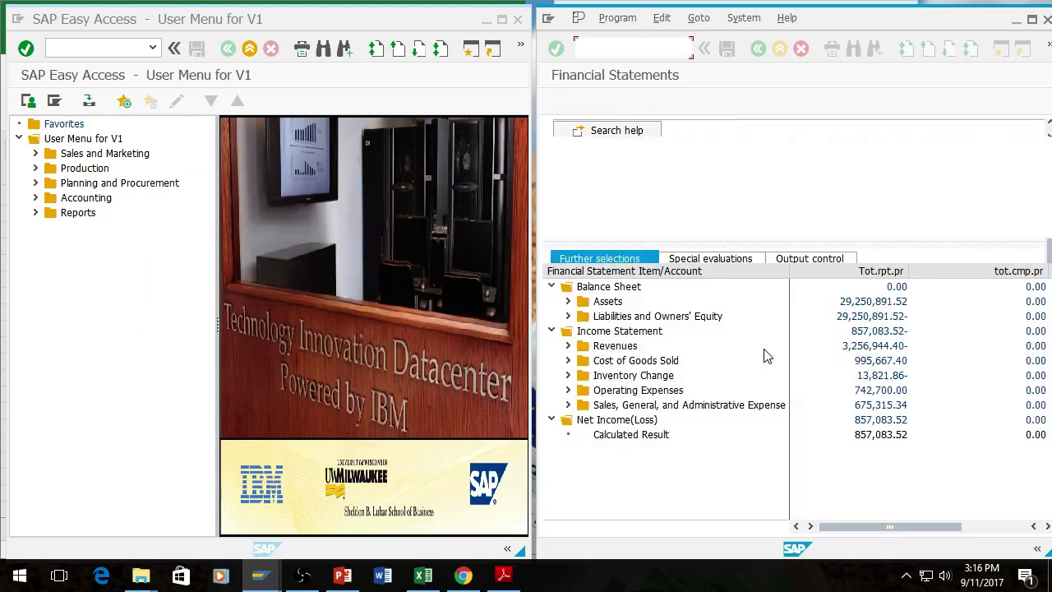
# - Expand the balance sheet's current assets and current liabilities down to their individual accounts
pyautogui.click(568, 302)
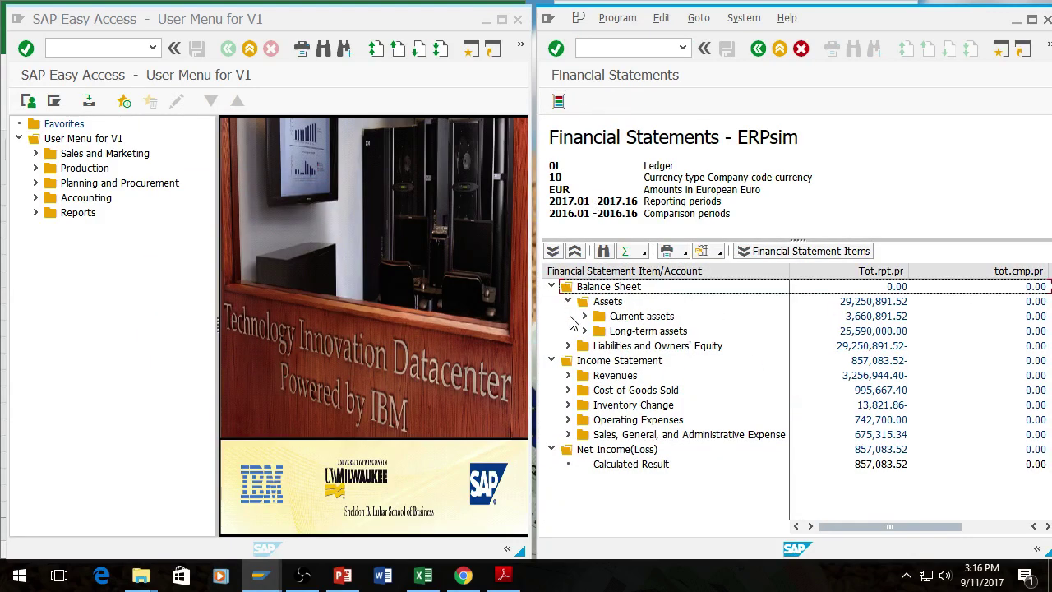
pyautogui.click(585, 316)
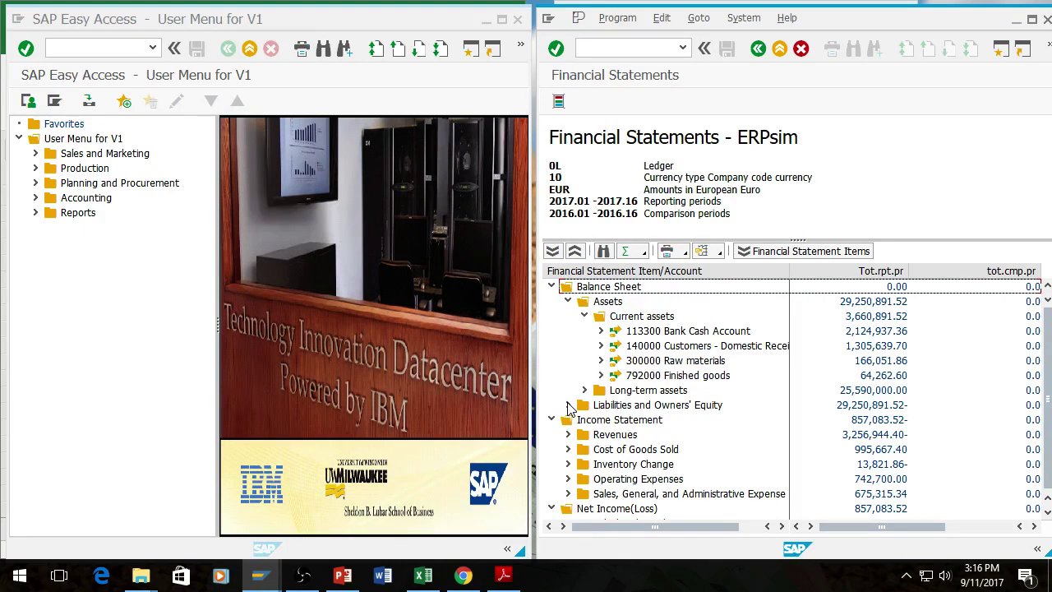
pyautogui.click(568, 406)
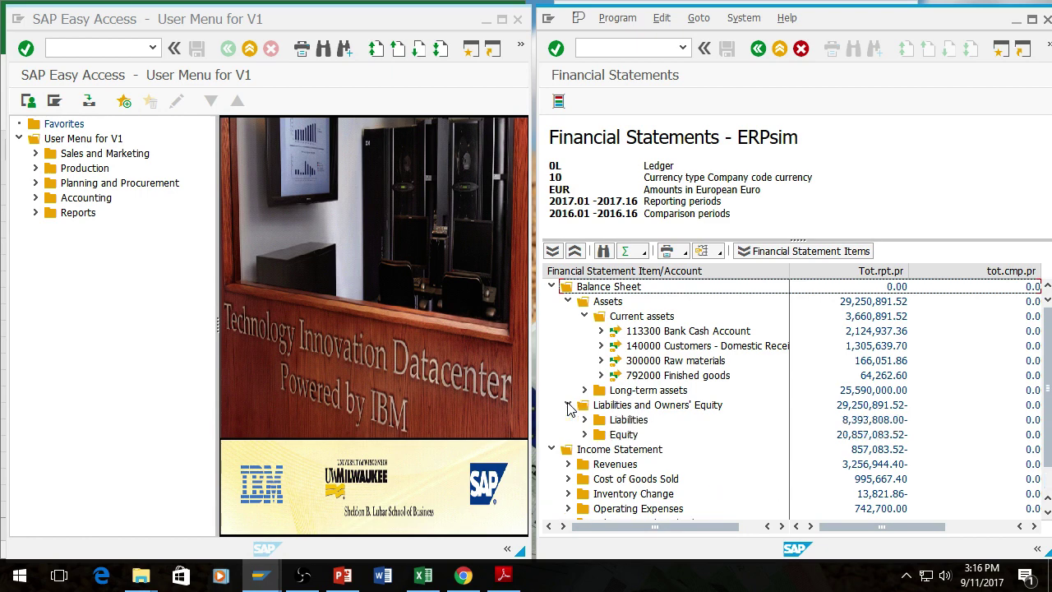
pyautogui.click(584, 420)
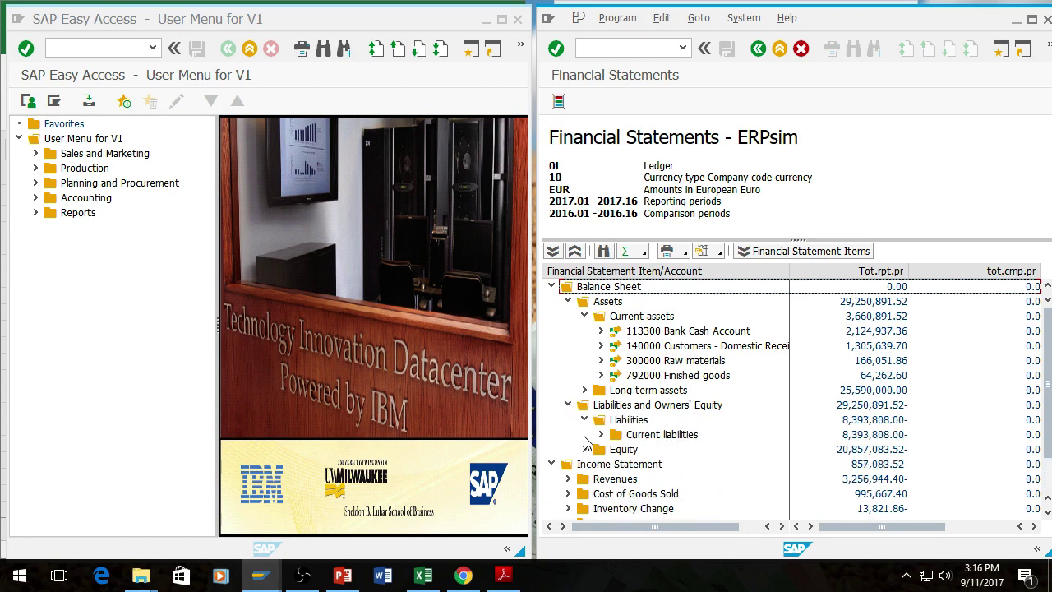
pyautogui.click(601, 434)
pyautogui.scroll(-2, 740, 428)
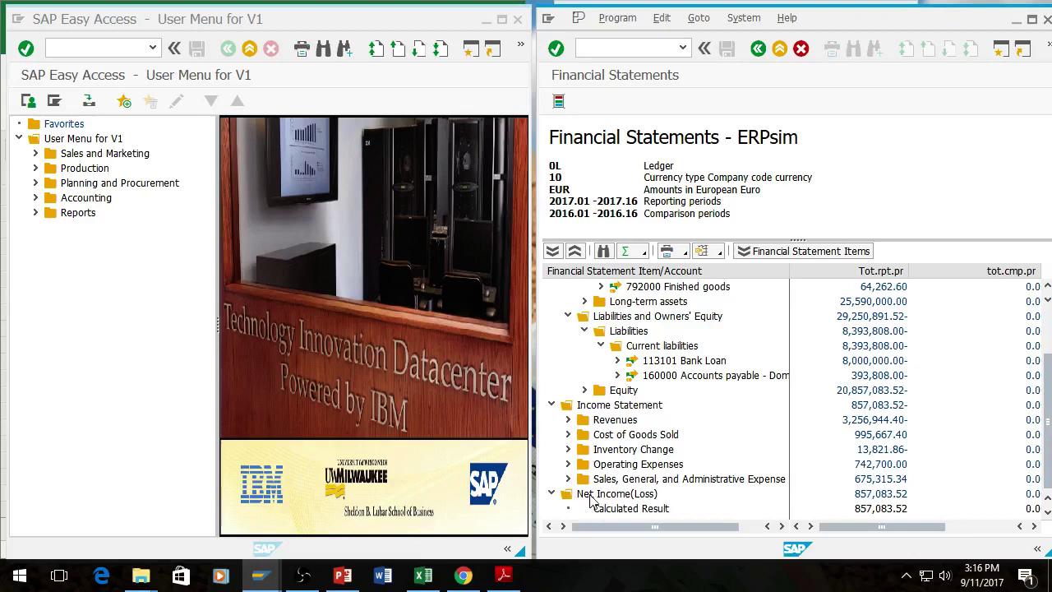
# - Expand Sales, General, and Administrative Expense and its production improvement expenses in the income statement
pyautogui.click(568, 479)
pyautogui.click(584, 479)
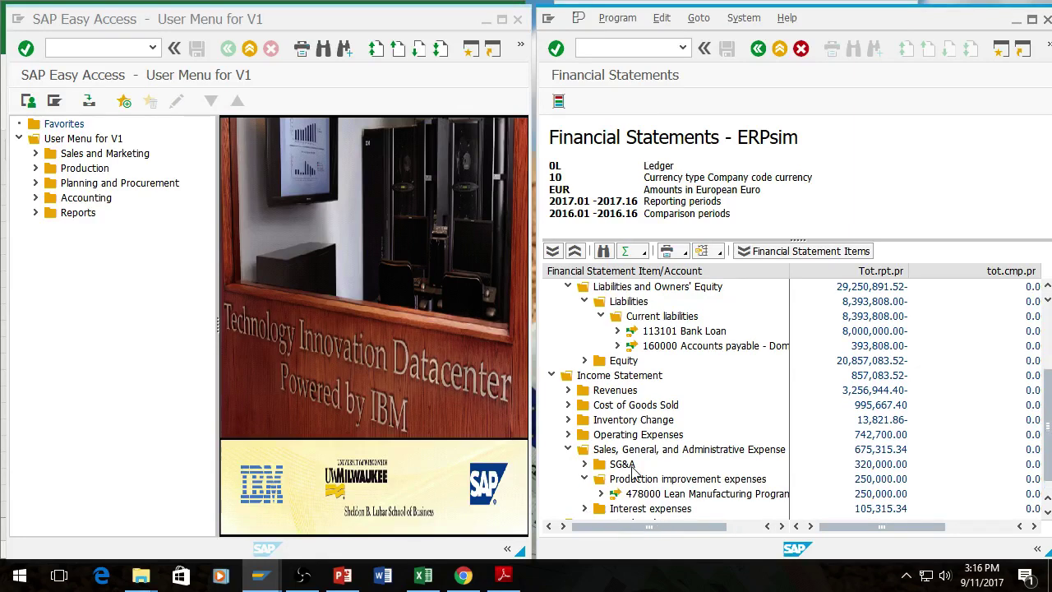
pyautogui.scroll(-1, 728, 445)
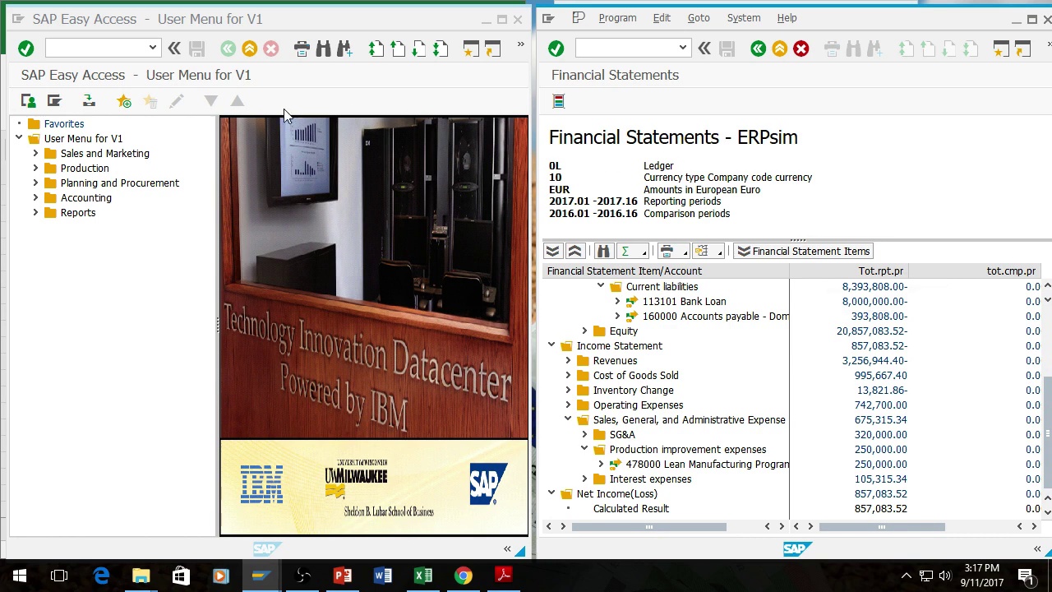
# - Start transaction f.01 in the V1 SAP session
pyautogui.click(155, 46)
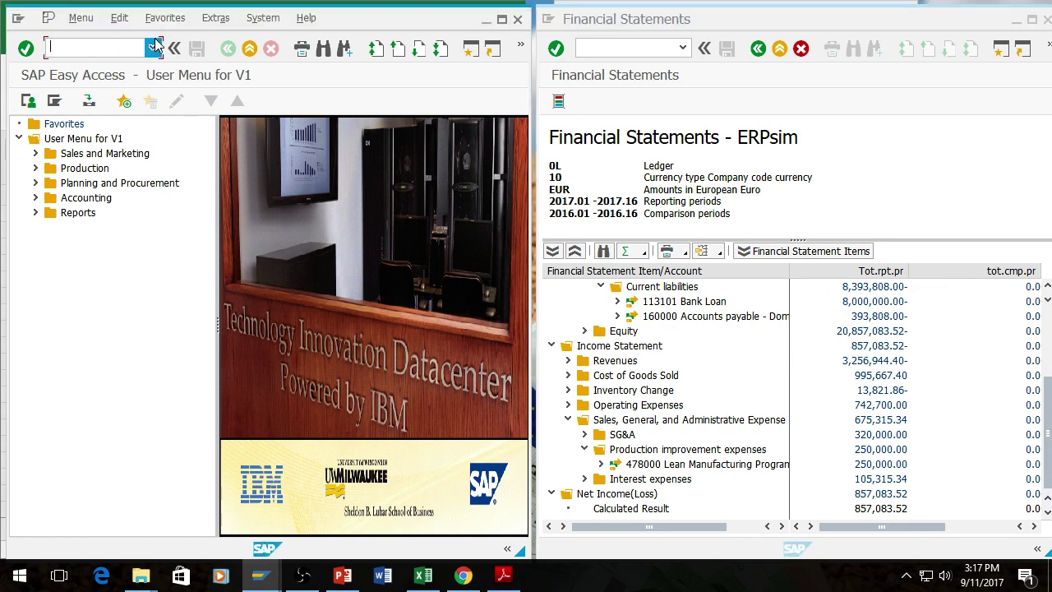
pyautogui.write('f.01')
pyautogui.press('Return')
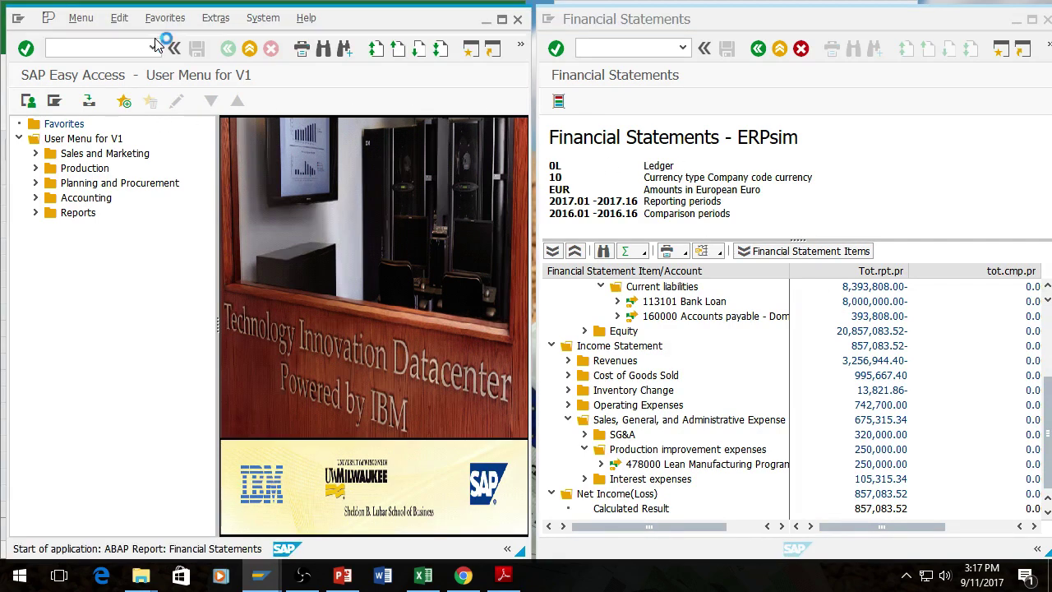
# - Run the financial statements for company code VV with ALV Tree Control as list output
pyautogui.click(222, 184)
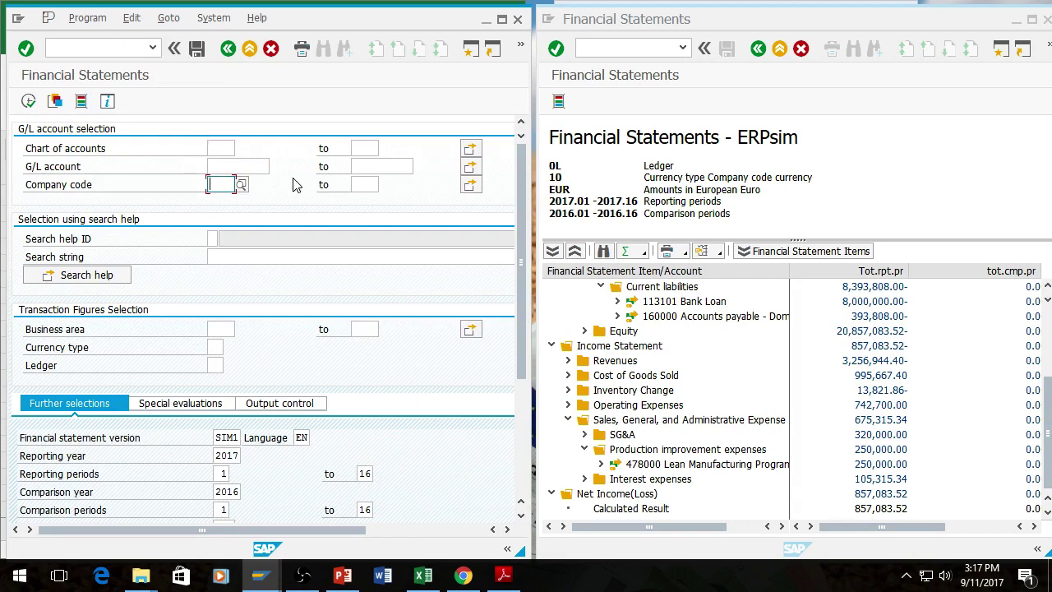
pyautogui.write('vv')
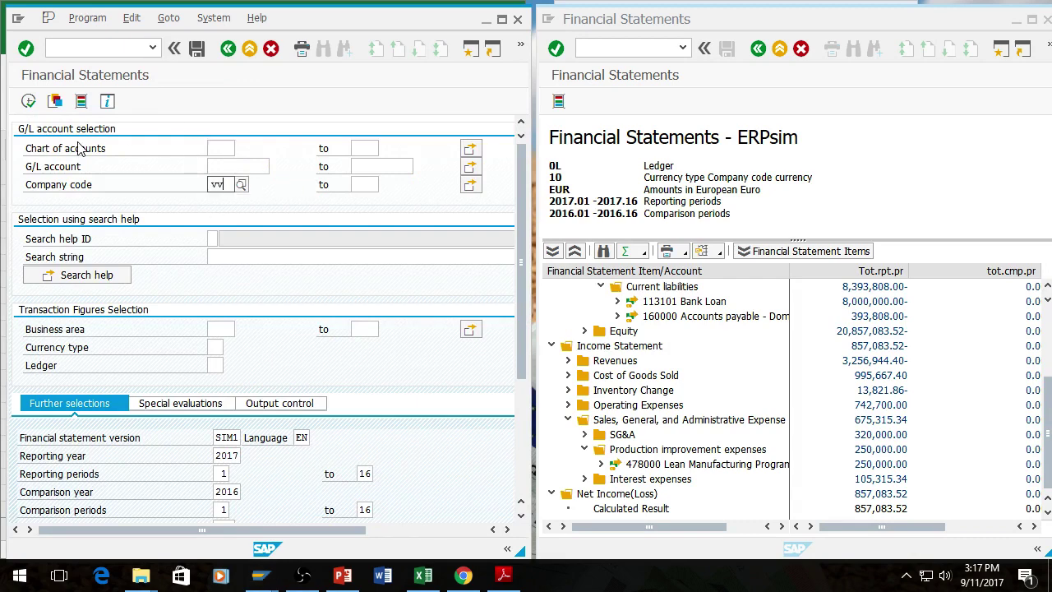
pyautogui.click(233, 221)
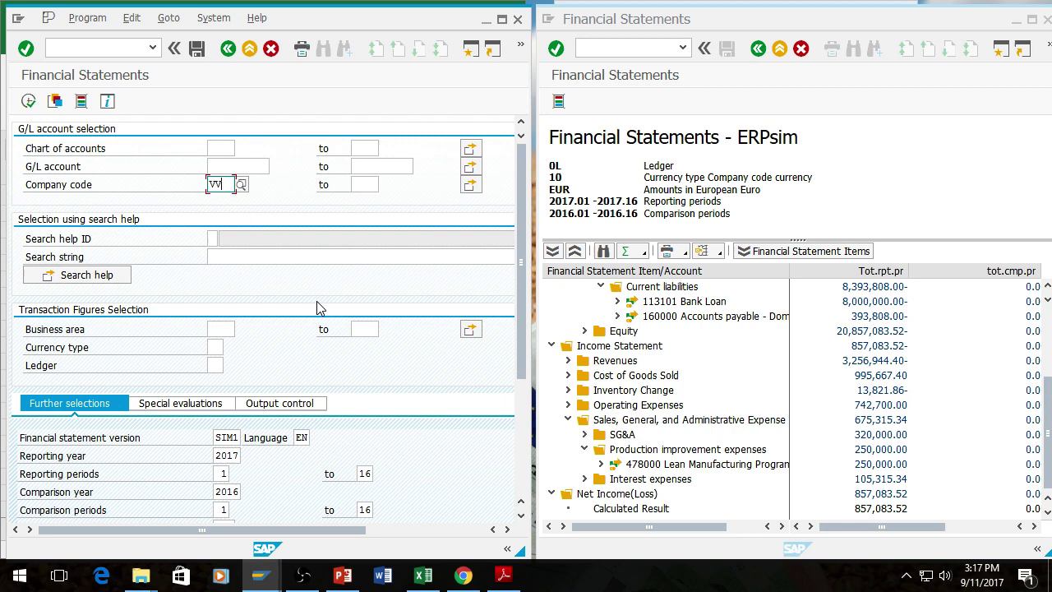
pyautogui.scroll(-5, 316, 301)
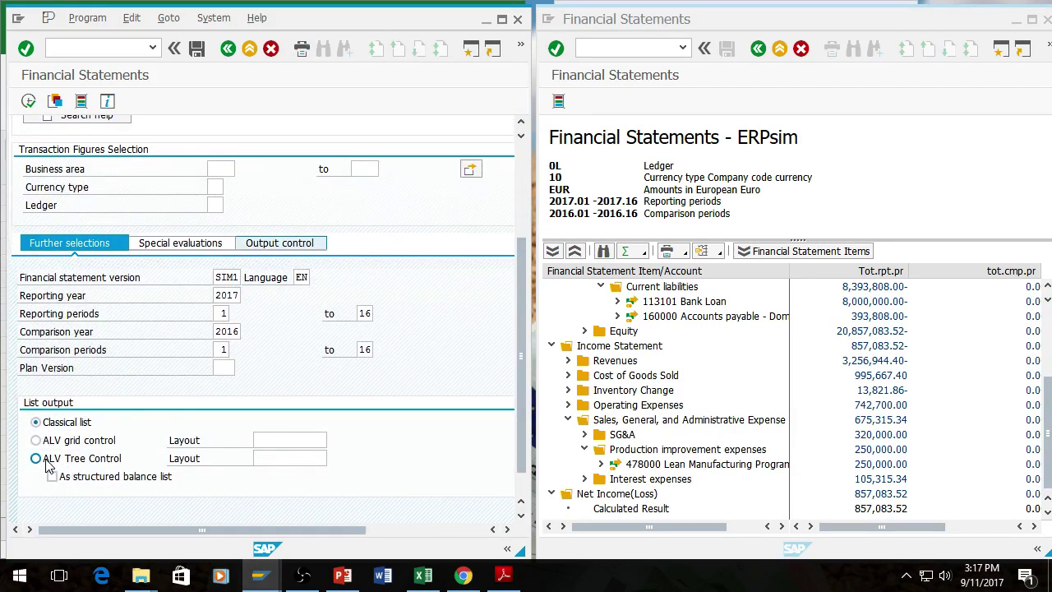
pyautogui.click(35, 458)
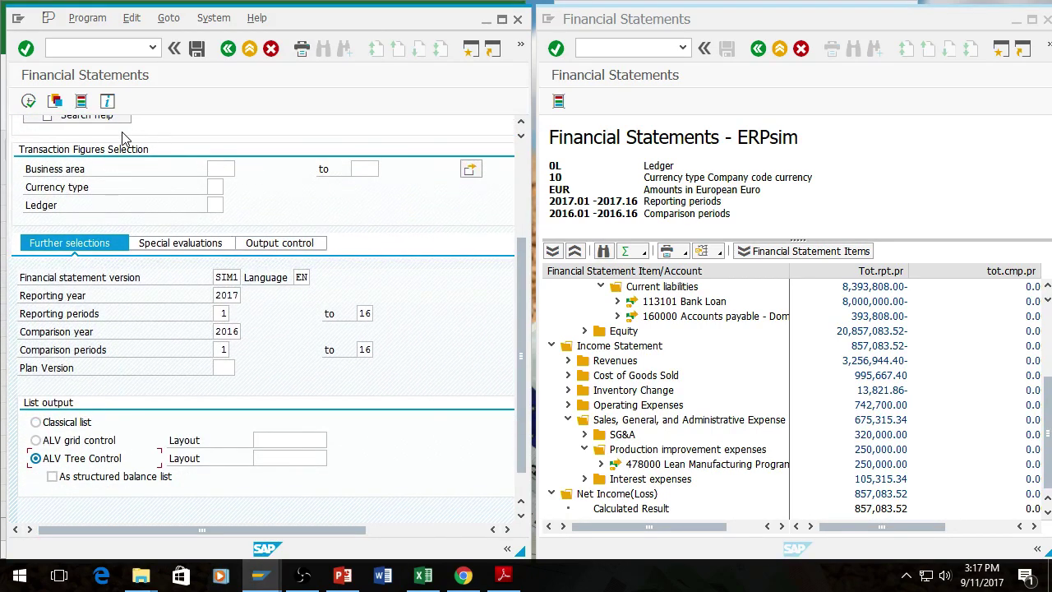
pyautogui.click(29, 102)
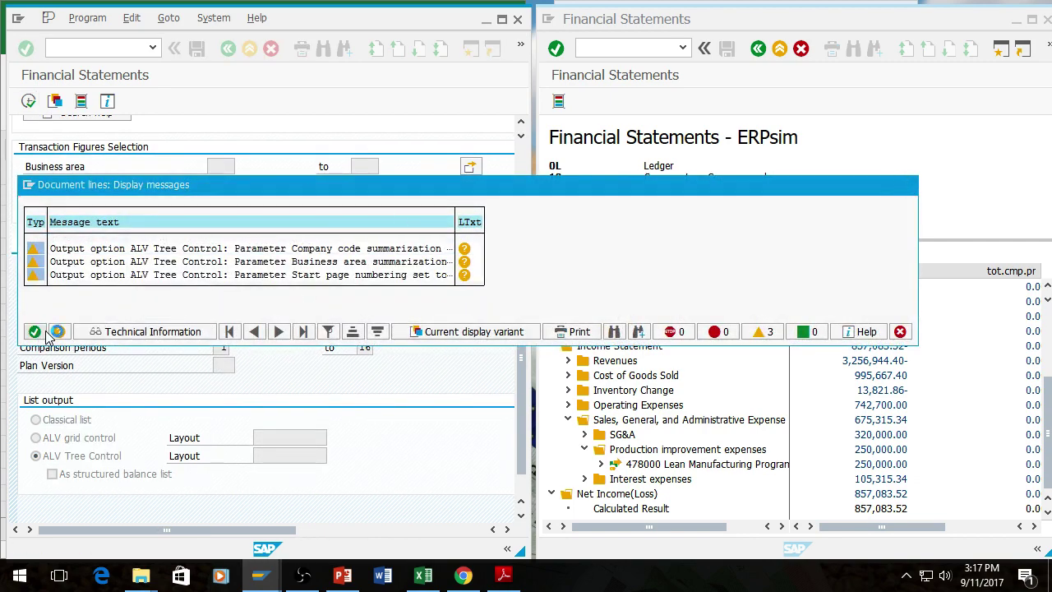
pyautogui.click(34, 331)
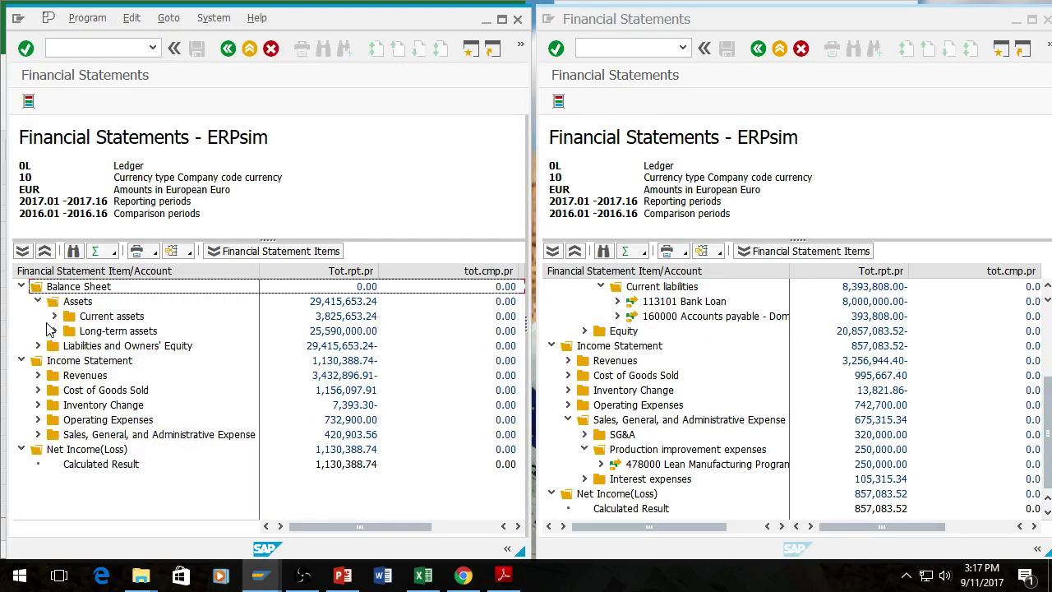
# - Expand the VV balance sheet's current assets and current liabilities down to their individual accounts
pyautogui.click(54, 315)
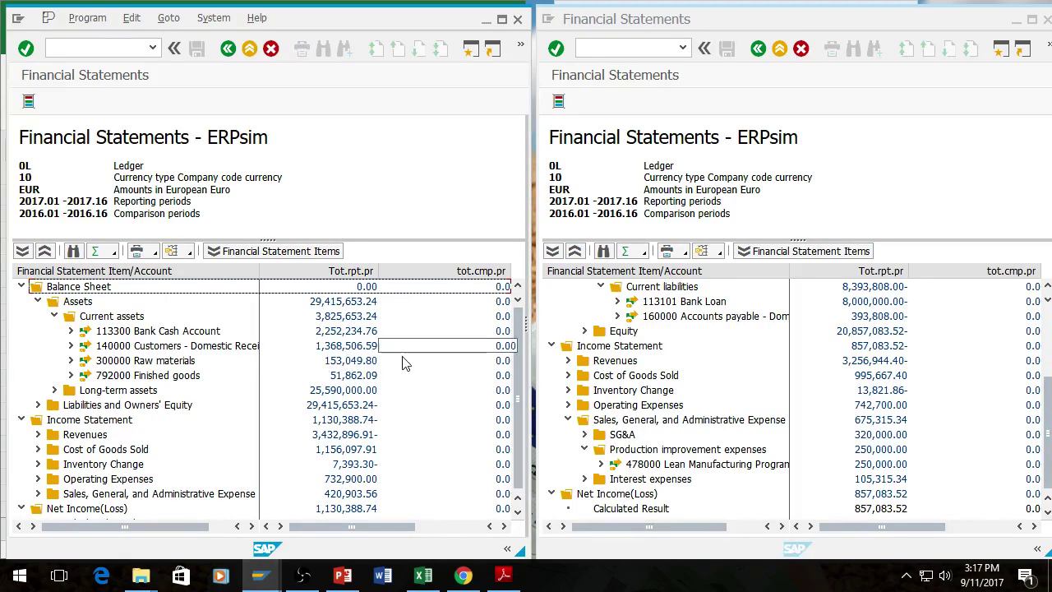
pyautogui.click(38, 404)
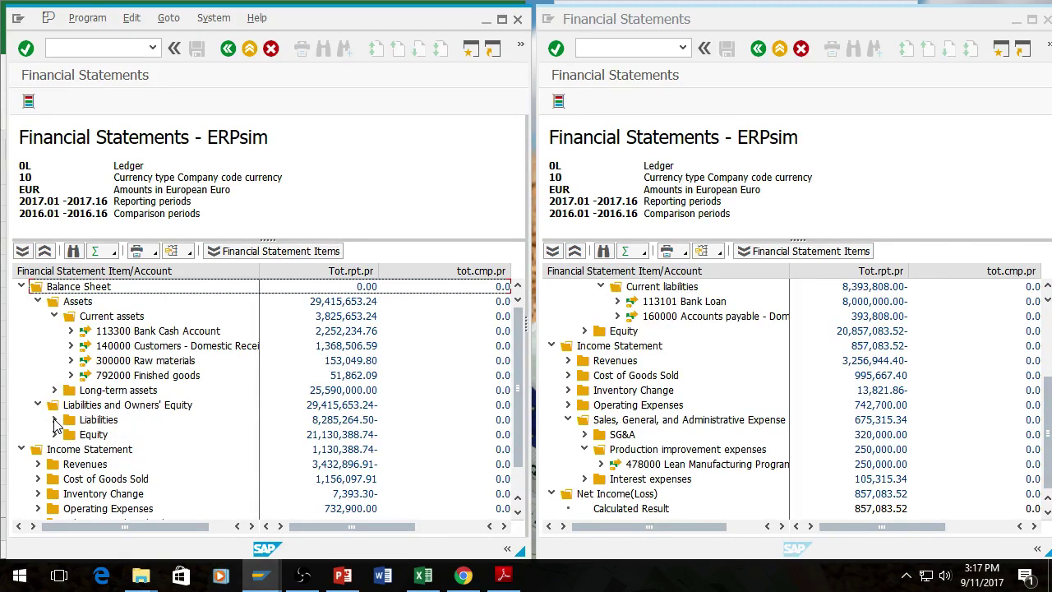
pyautogui.click(54, 419)
pyautogui.click(72, 434)
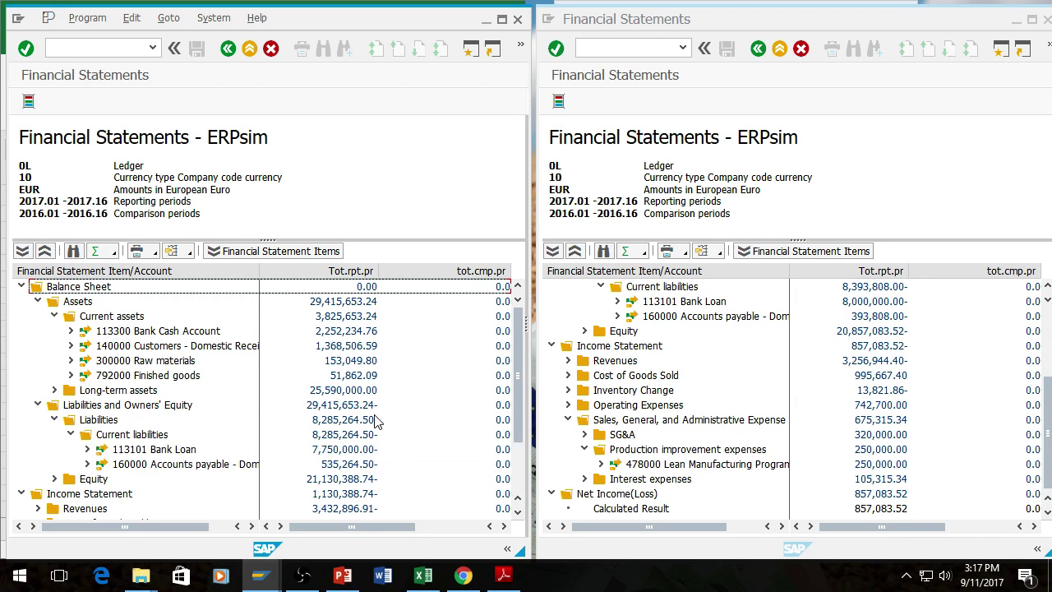
pyautogui.scroll(-3, 379, 415)
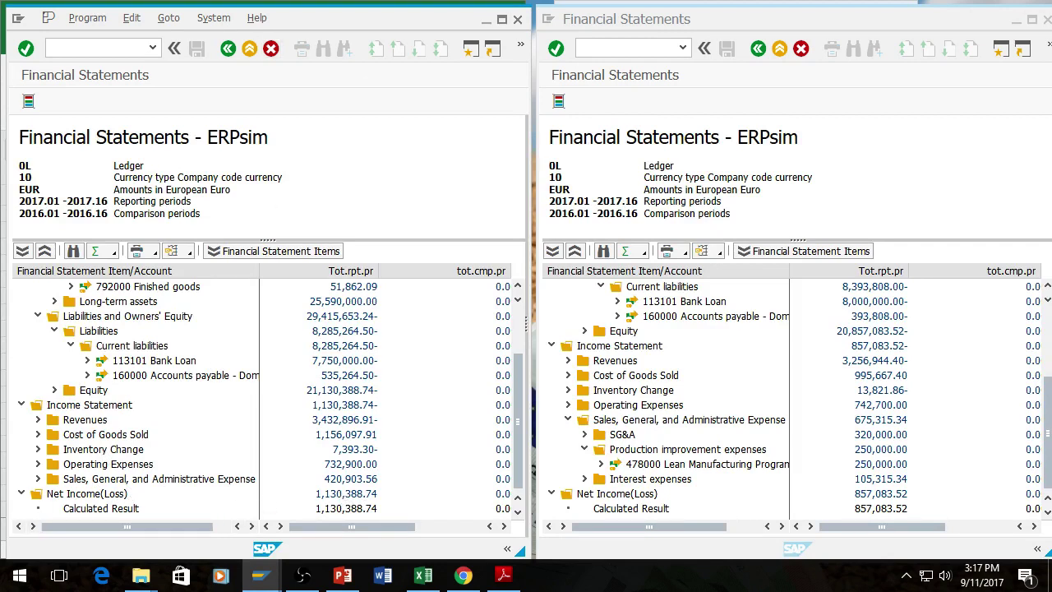
# - Switch to Chrome, compare teams V and U in the ERPsim round 2 results, and clear the browser from view
pyautogui.hotkey('alt', 'Tab')
pyautogui.moveTo(1051, 2); pyautogui.dragTo(558, 40)
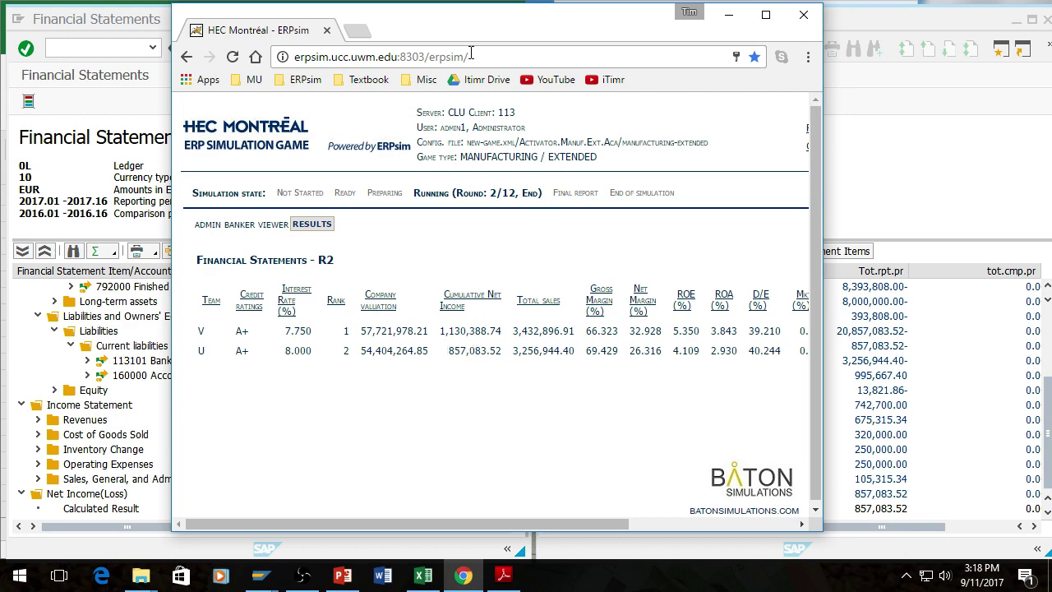
pyautogui.moveTo(473, 28); pyautogui.dragTo(448, 39)
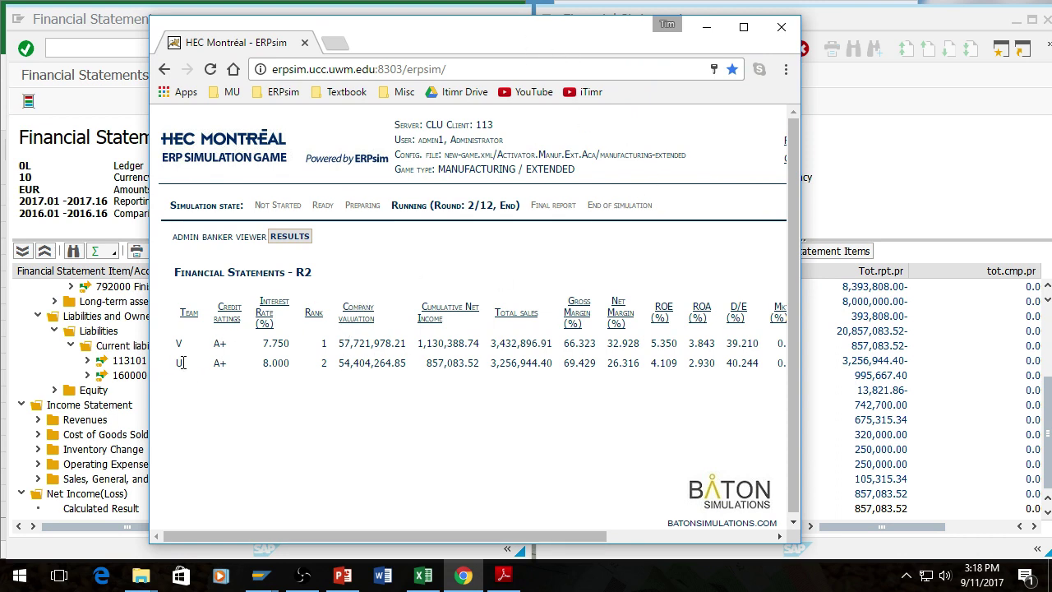
pyautogui.moveTo(439, 36); pyautogui.dragTo(275, 265)
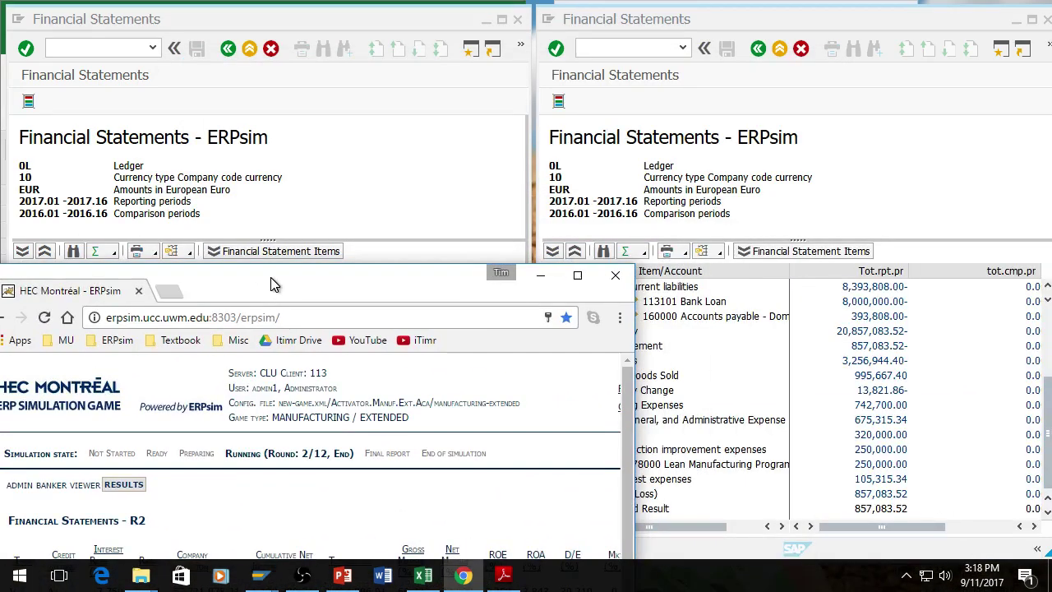
pyautogui.click(501, 254)
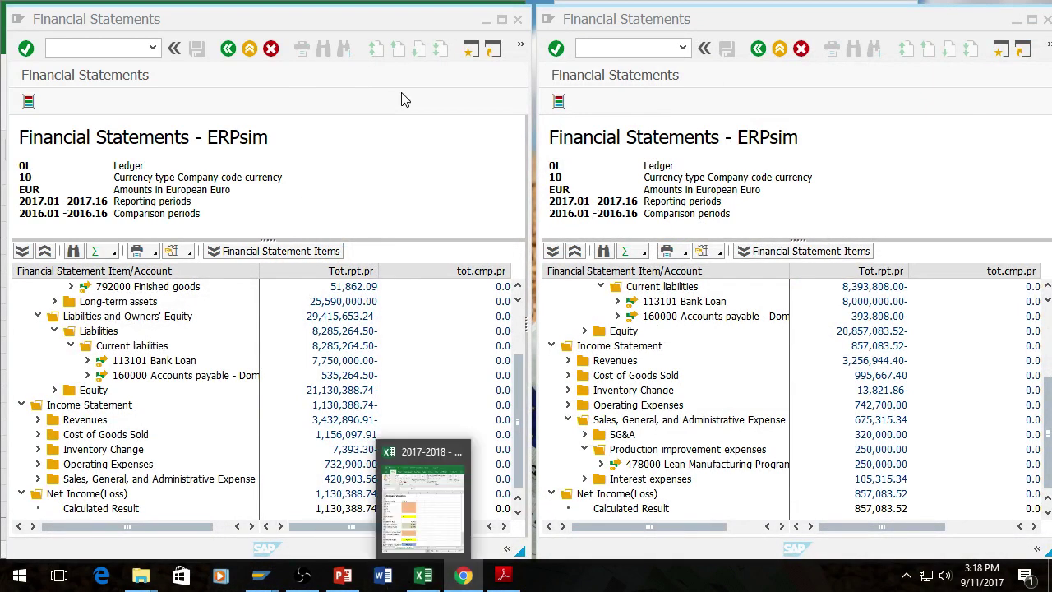
# - Switch to the ERPsim Calculations workbook in Excel, examine the Net Debt Table sheet, and return to the Company Valuation sheet
pyautogui.click(422, 575)
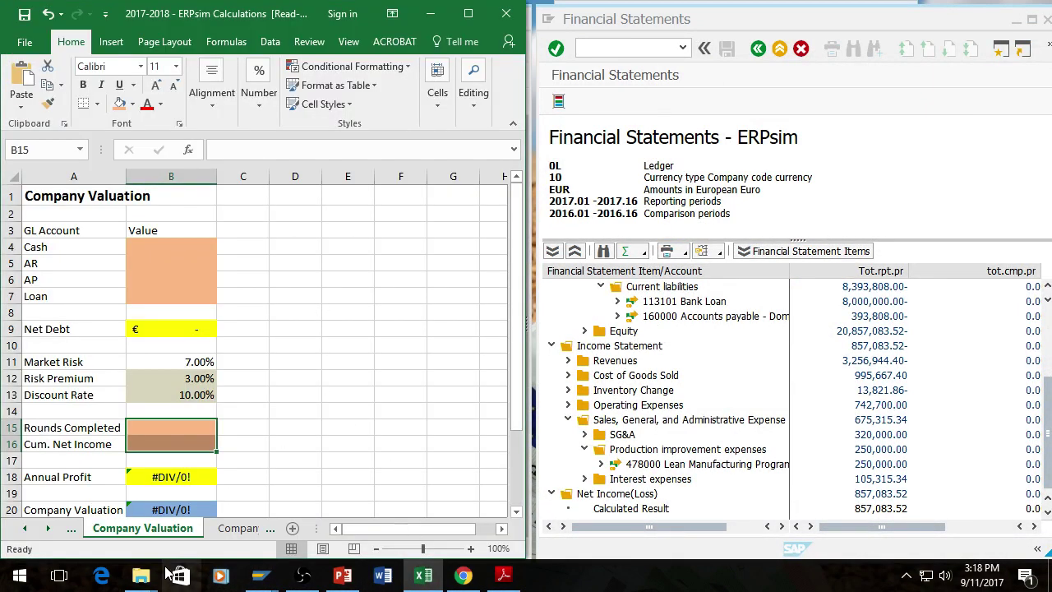
pyautogui.click(25, 529)
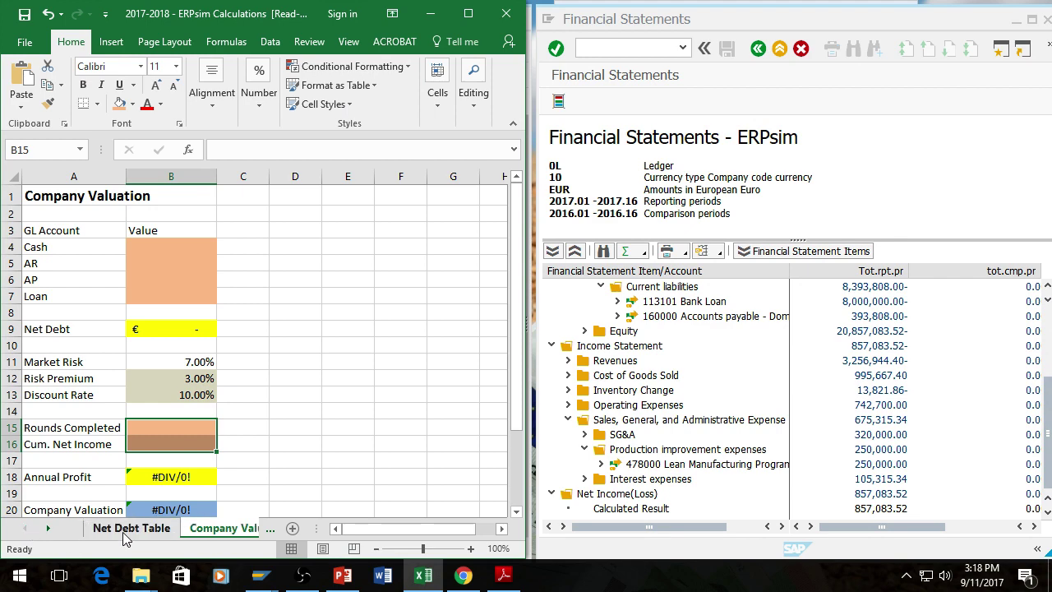
pyautogui.click(125, 528)
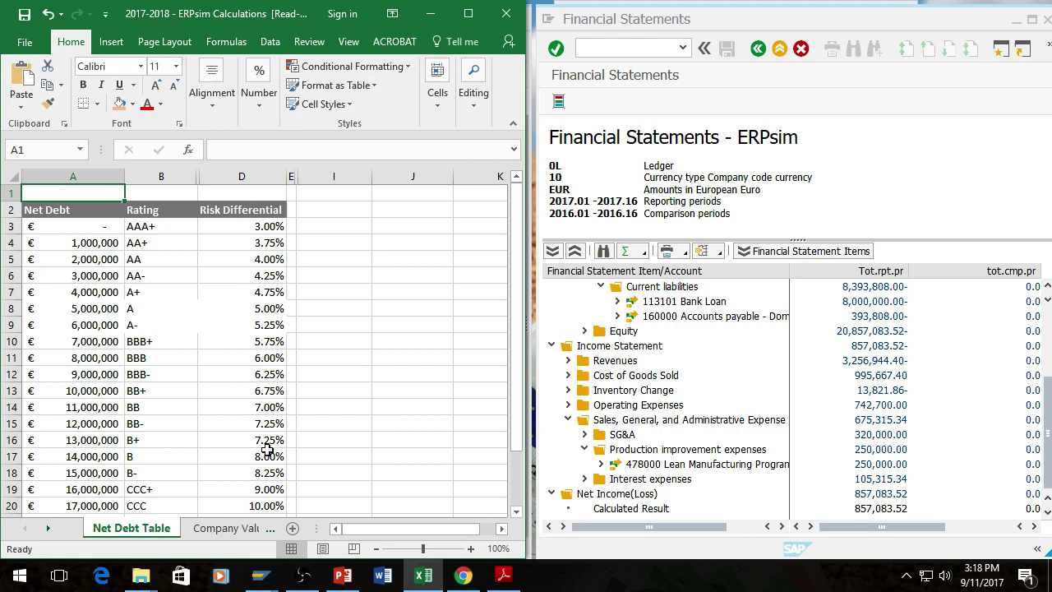
pyautogui.click(212, 532)
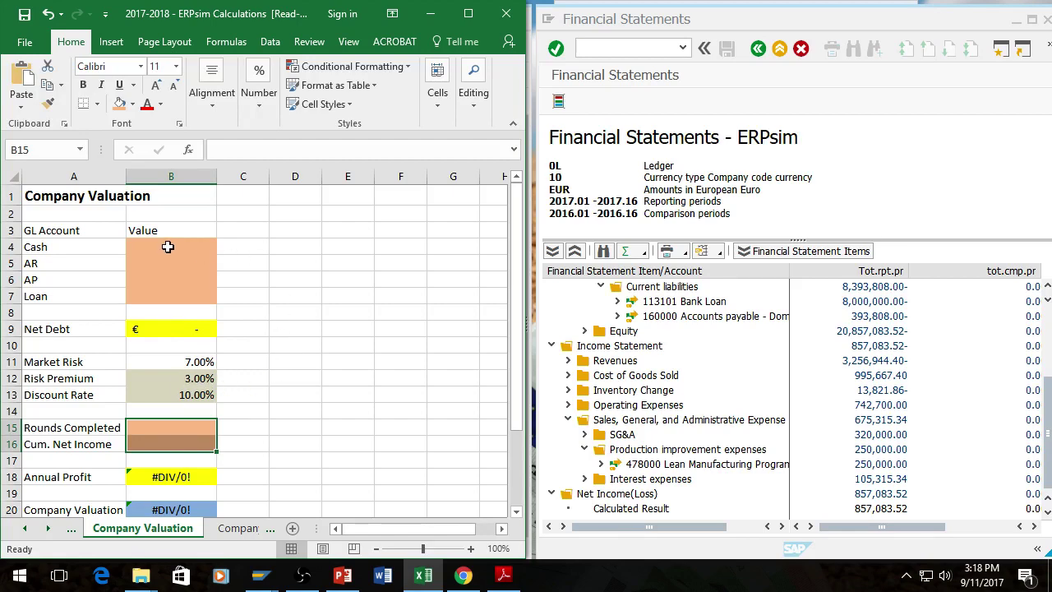
# - Place the workbook beside the VV financial statements with the current asset and current liability accounts in view
pyautogui.moveTo(200, 18); pyautogui.dragTo(732, 14)
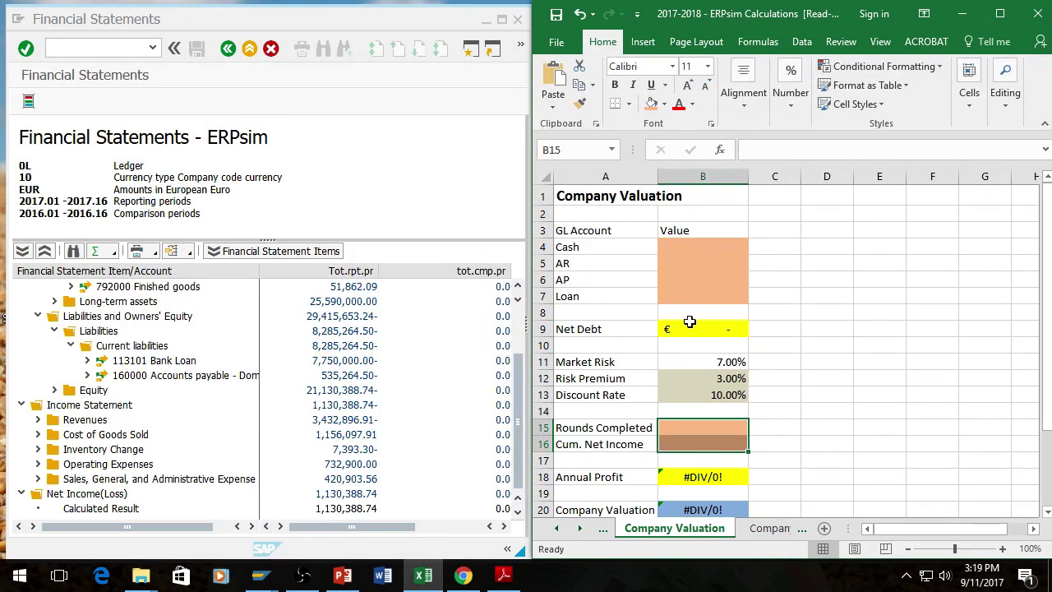
pyautogui.click(428, 399)
pyautogui.scroll(2, 424, 401)
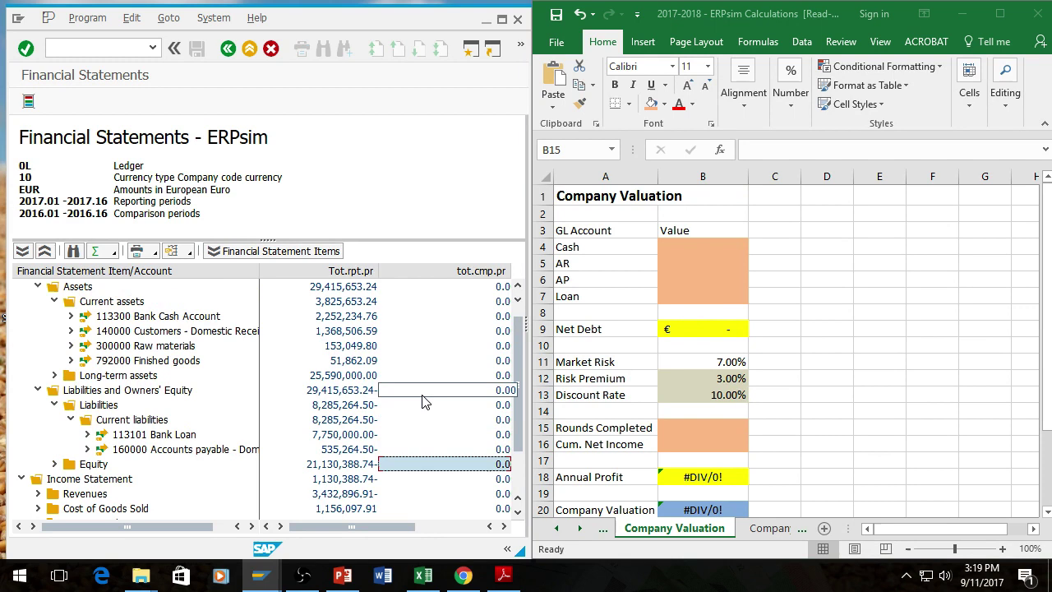
pyautogui.scroll(-1, 419, 400)
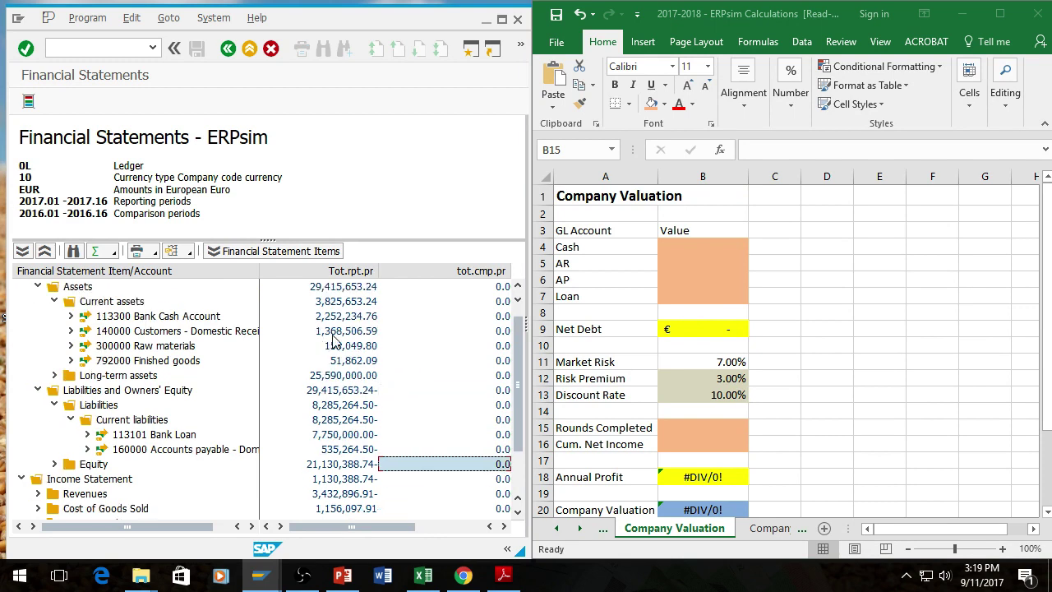
# - Enter 2,252,234.76 for Cash and 1,368,506.59 for AR in the Company Valuation sheet
pyautogui.click(685, 243)
pyautogui.click(685, 242)
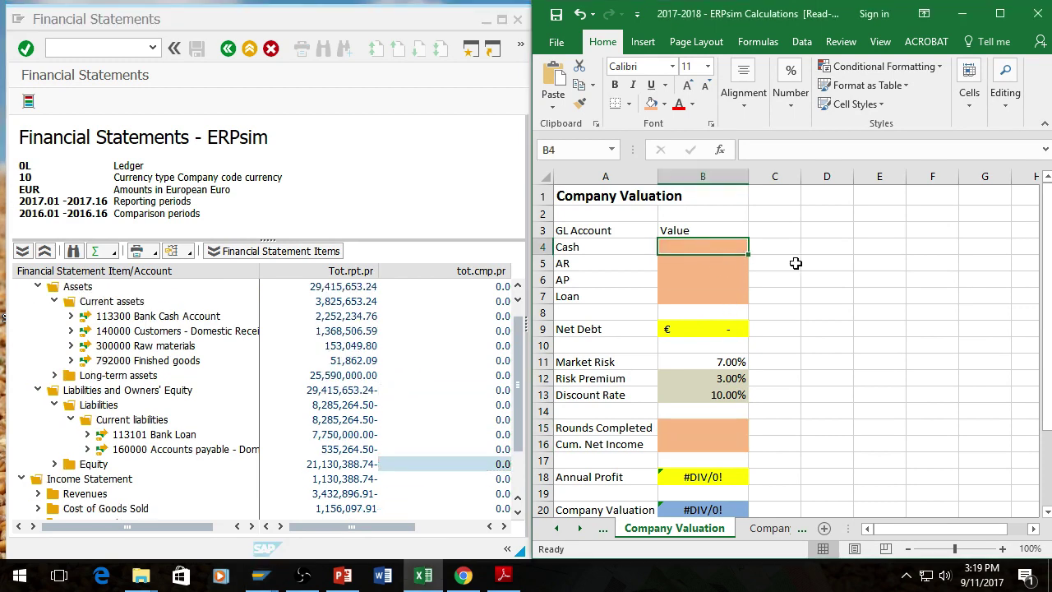
pyautogui.write('2')
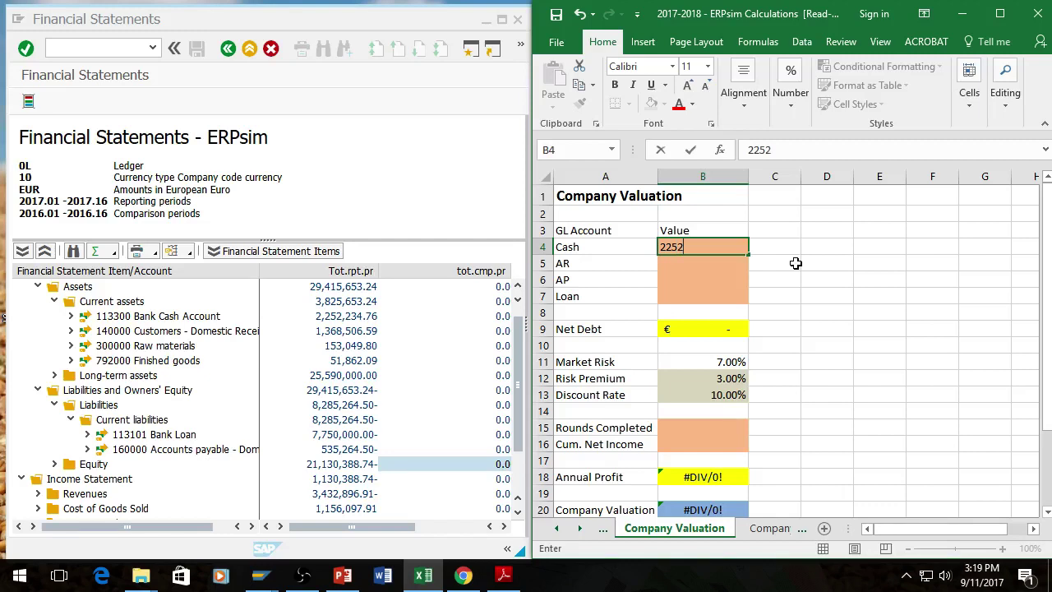
pyautogui.write(',252,234.76')
pyautogui.press('Return')
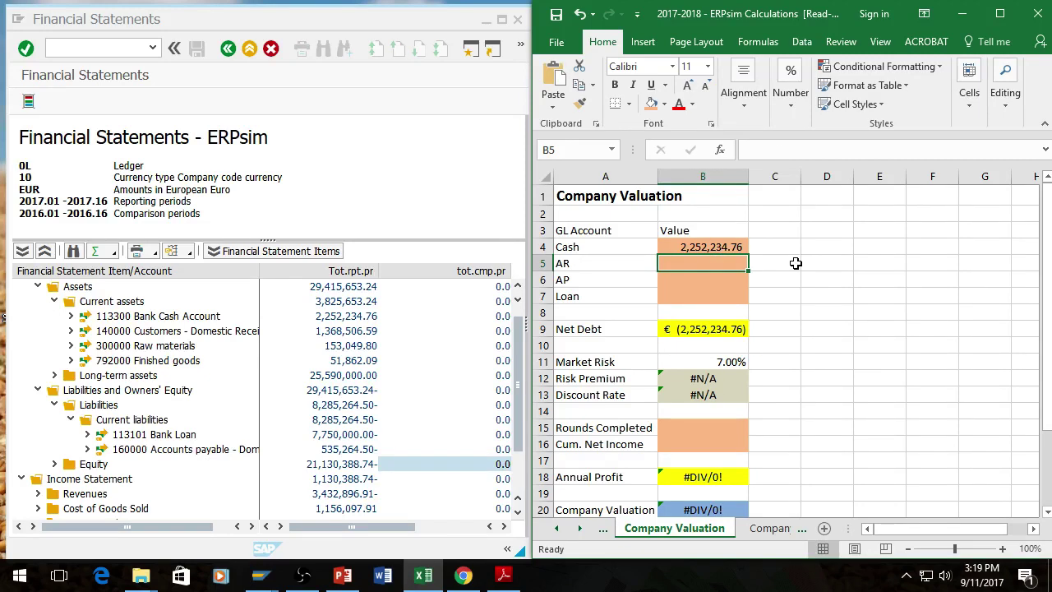
pyautogui.write('1368')
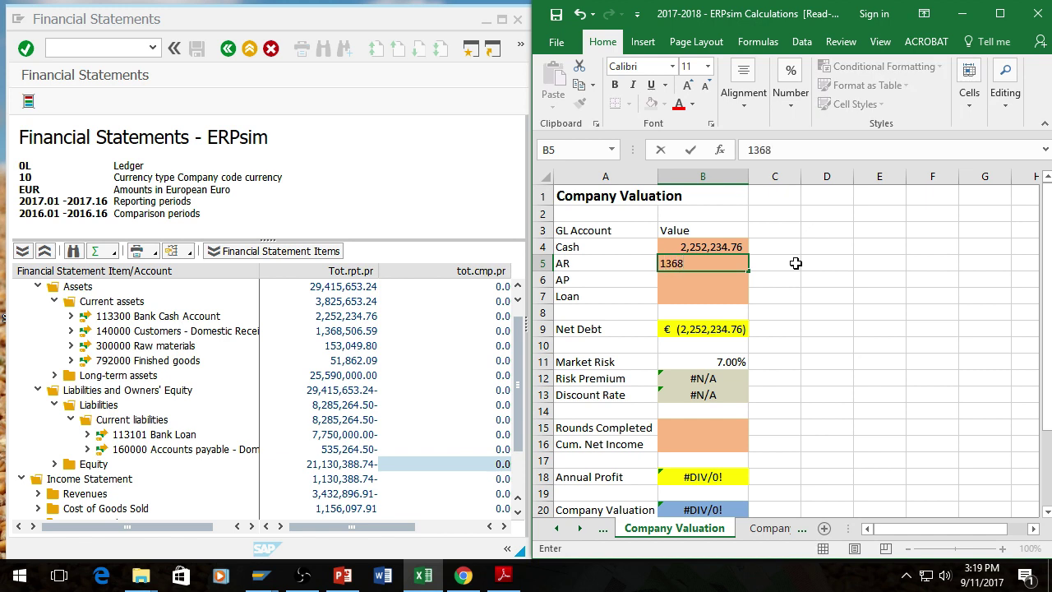
pyautogui.write('506.54')
pyautogui.press('BackSpace')
pyautogui.press('BackSpace')
pyautogui.press('Return')
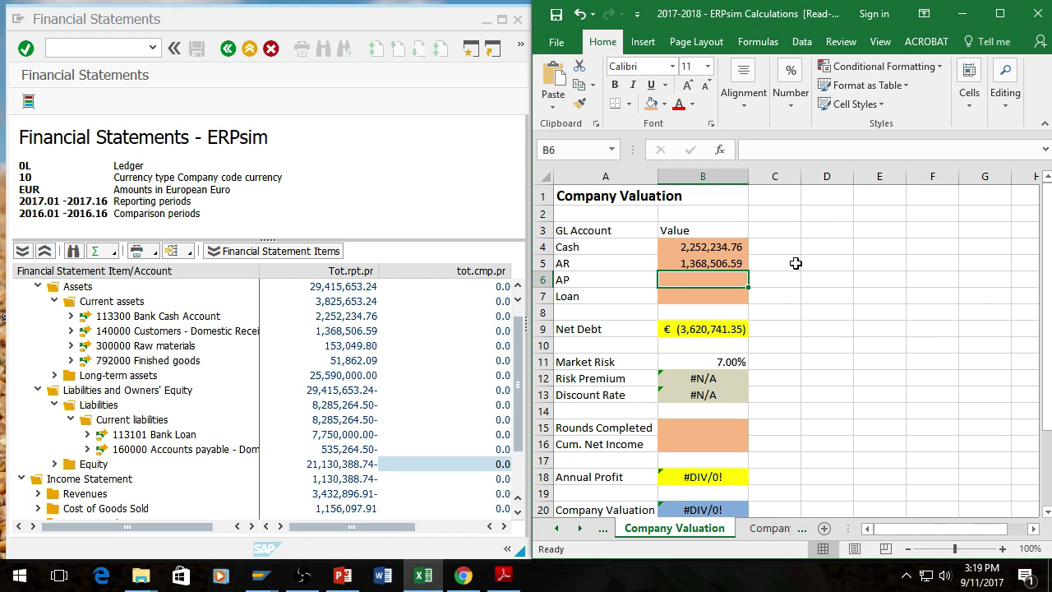
# - Enter 535,264.50 for AP and 7,750,000 for Loan in the Company Valuation sheet
pyautogui.write('535,264.')
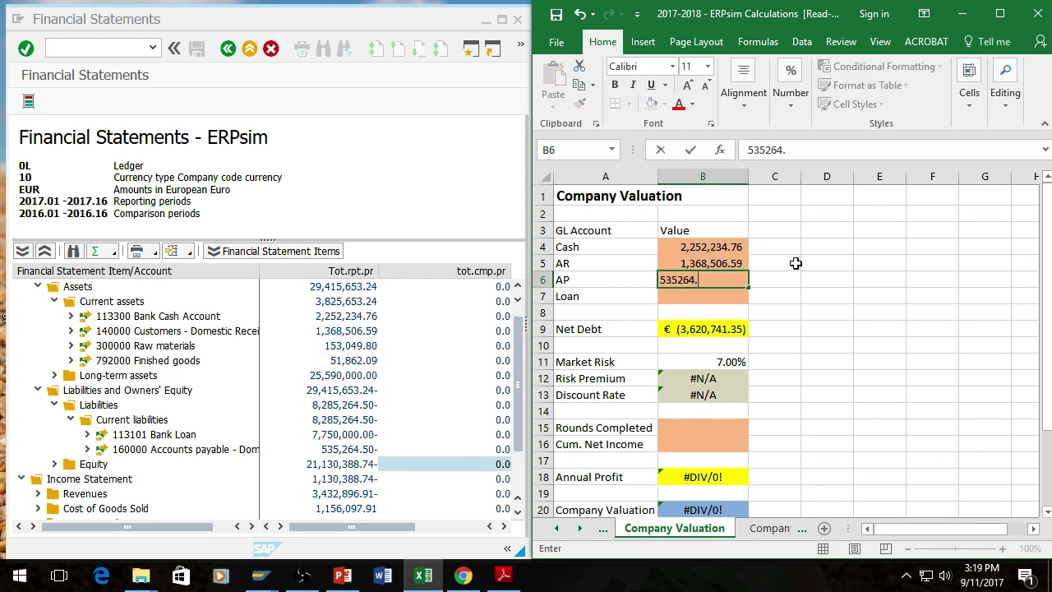
pyautogui.write('50')
pyautogui.press('Return')
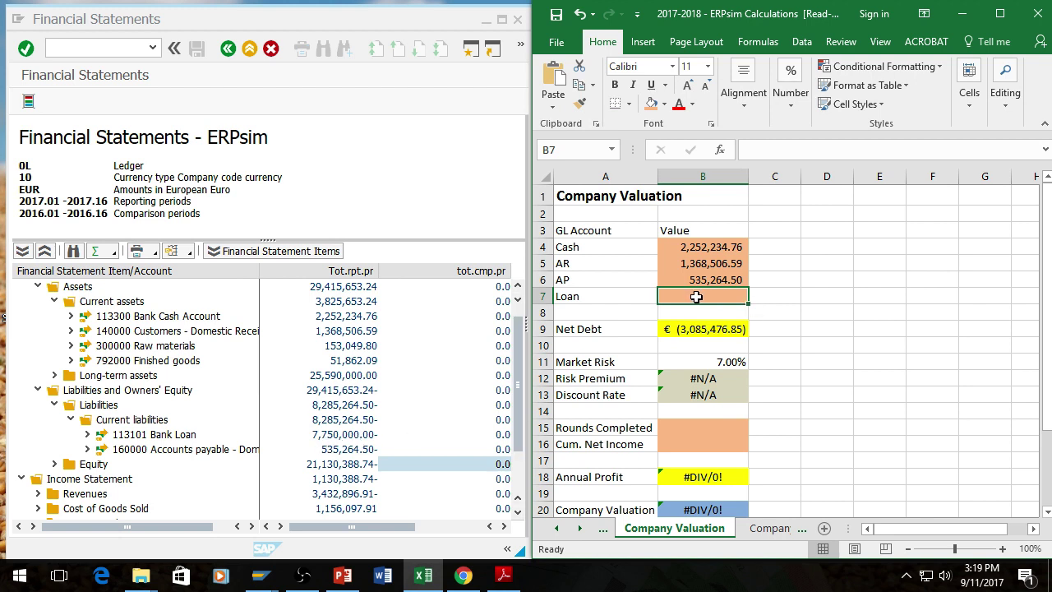
pyautogui.write('7')
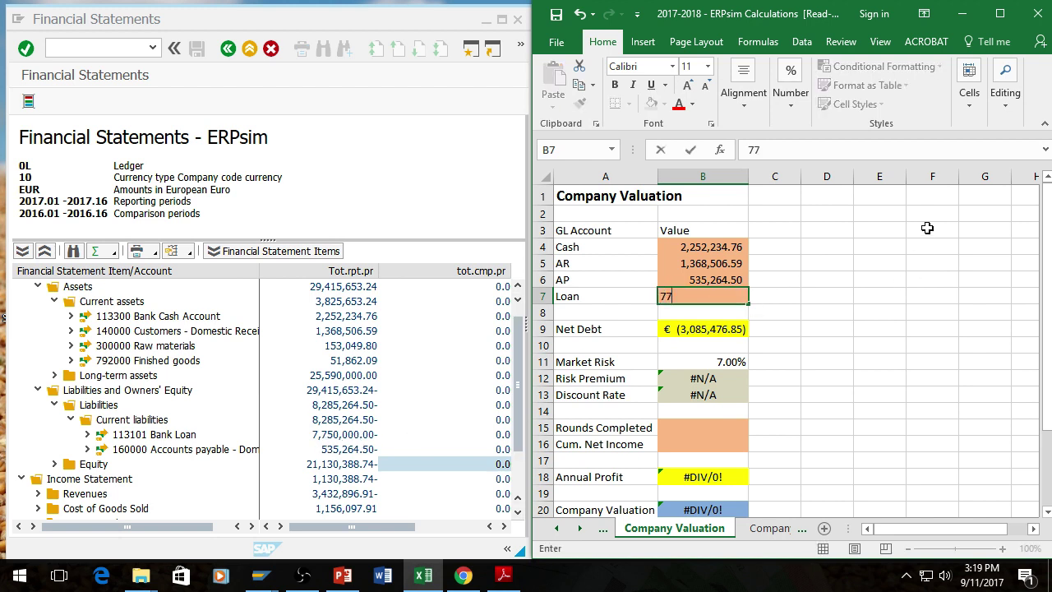
pyautogui.write(',750,000')
pyautogui.press('Return')
# - Examine the formulas behind Net Debt and Risk Premium and the Market Risk entry in the Company Valuation sheet
pyautogui.press('Down')
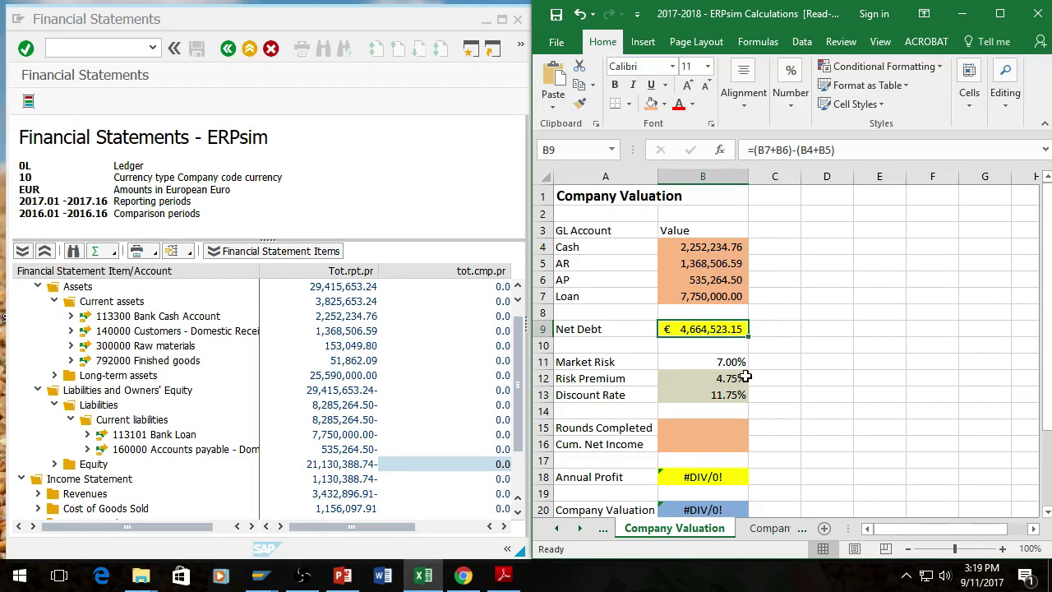
pyautogui.click(720, 379)
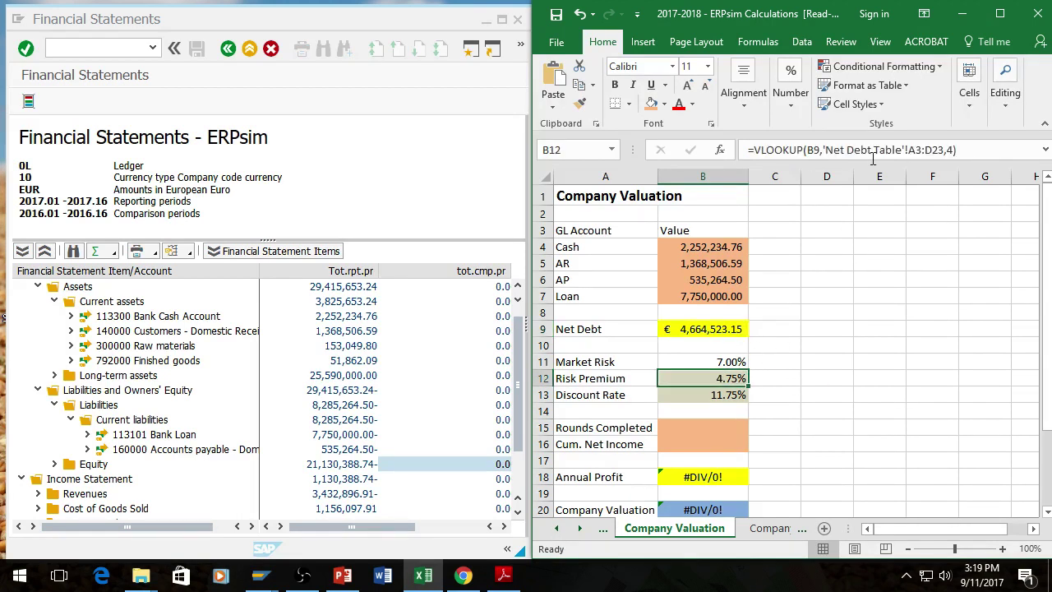
pyautogui.click(729, 362)
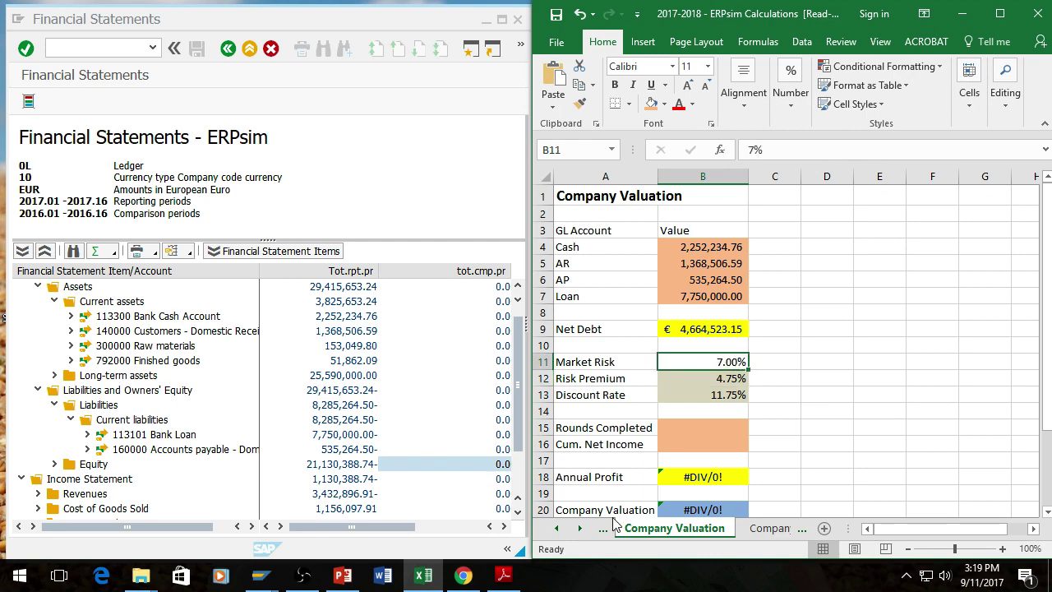
# - Compare the company's net debt and risk premium with the tiers in the Net Debt Table sheet
pyautogui.click(557, 528)
pyautogui.click(661, 531)
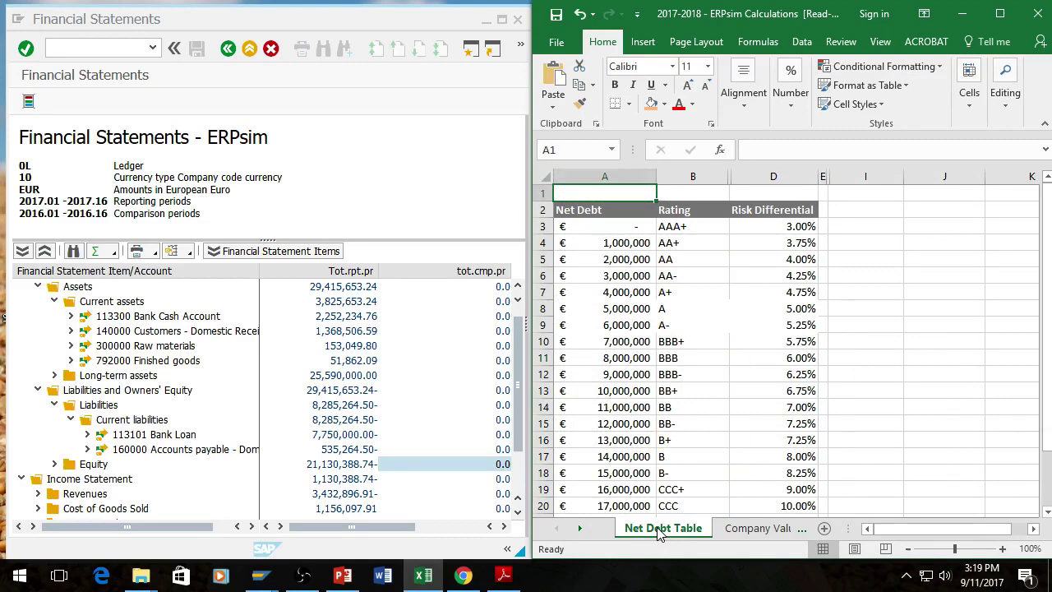
pyautogui.click(751, 530)
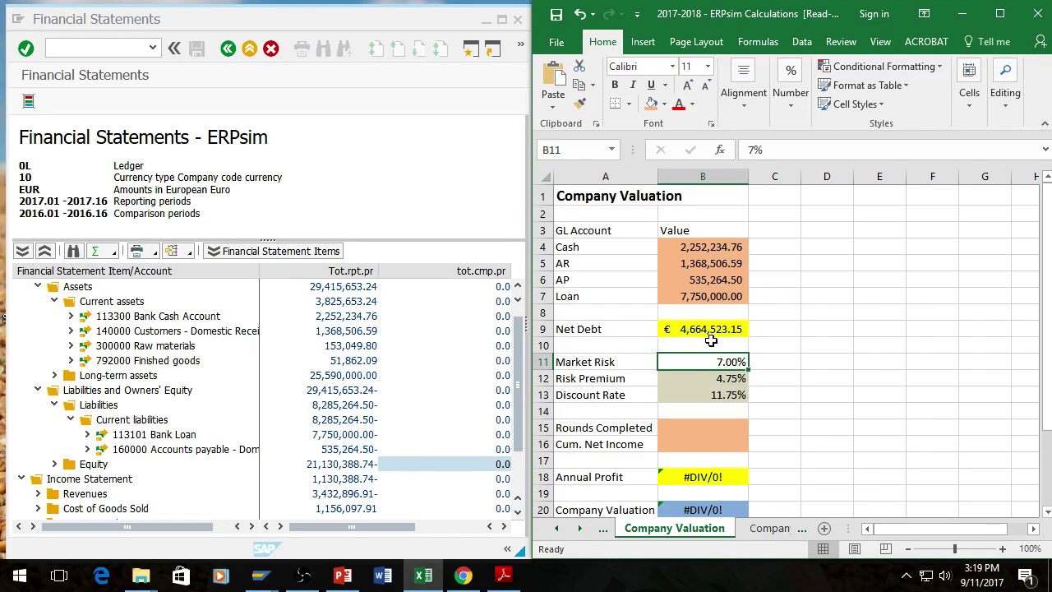
pyautogui.click(557, 529)
pyautogui.click(653, 531)
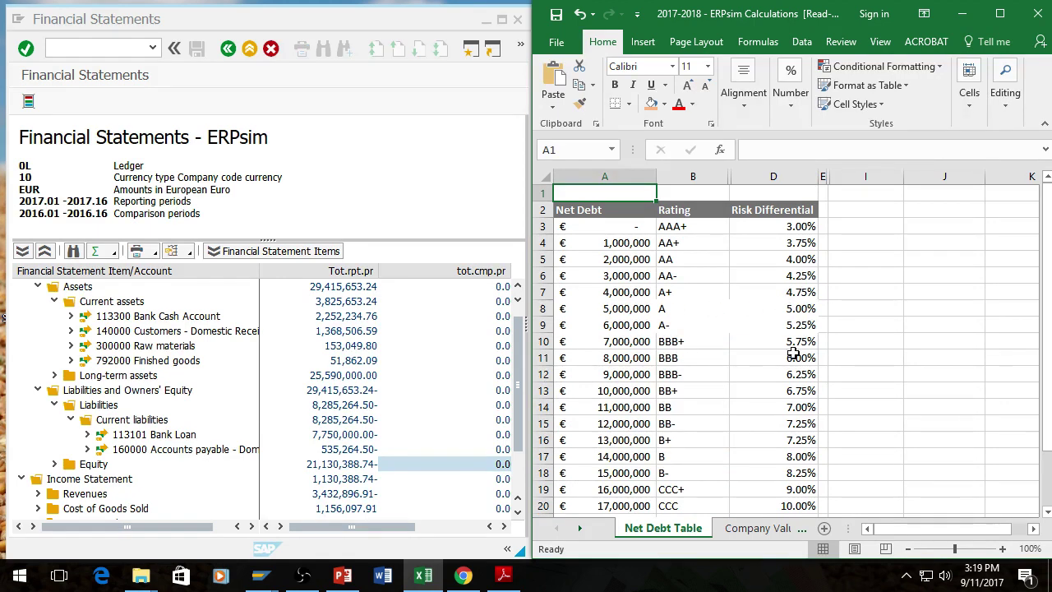
pyautogui.click(739, 530)
pyautogui.click(739, 530)
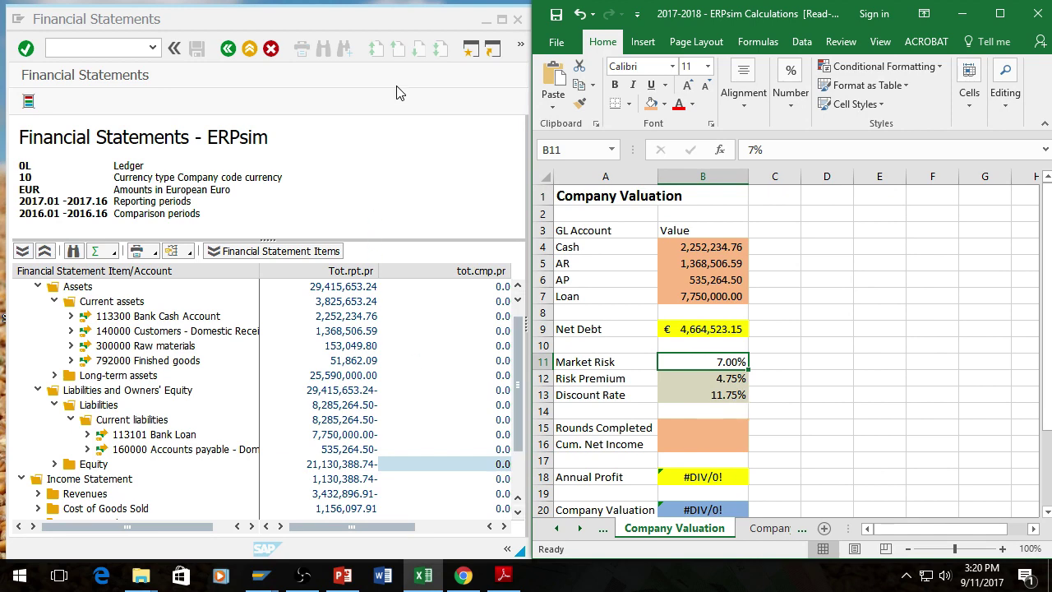
# - Check the current round on the ERPsim results page in Chrome and enter 2 for Rounds Completed in the Company Valuation sheet
pyautogui.click(463, 575)
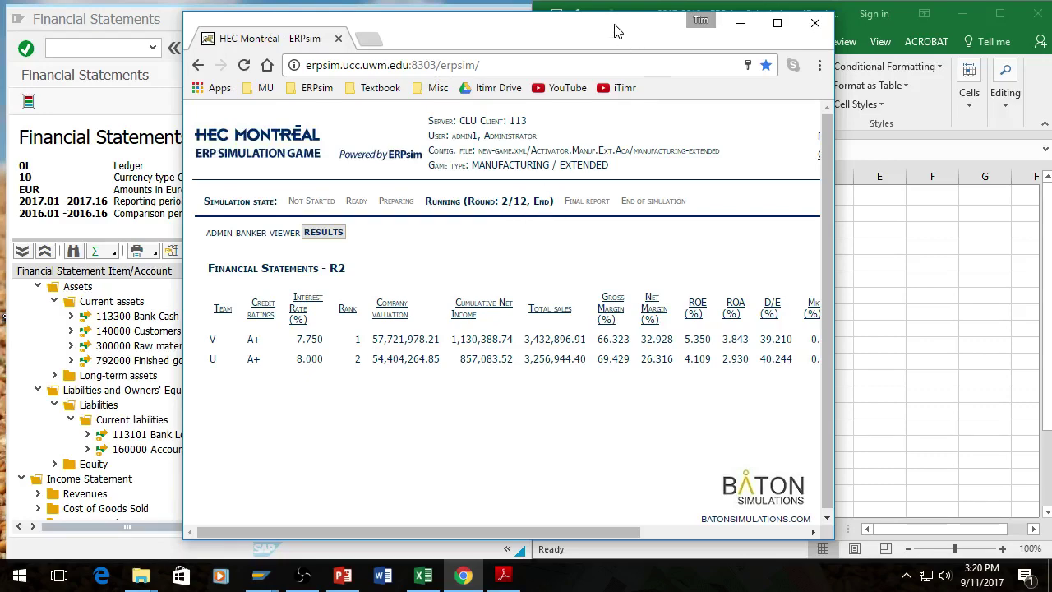
pyautogui.moveTo(616, 27); pyautogui.dragTo(805, 4)
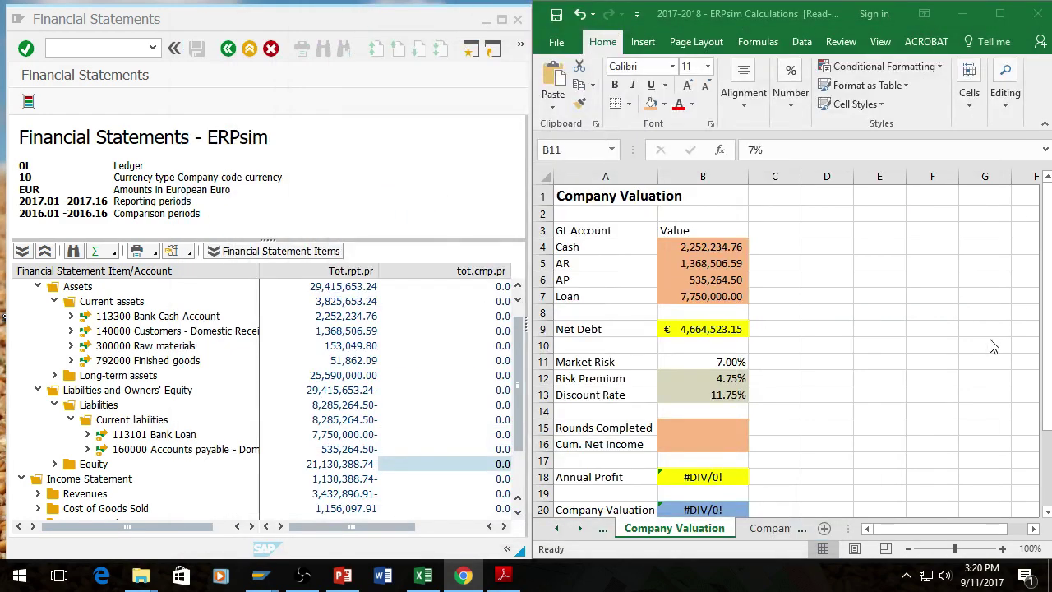
pyautogui.click(740, 425)
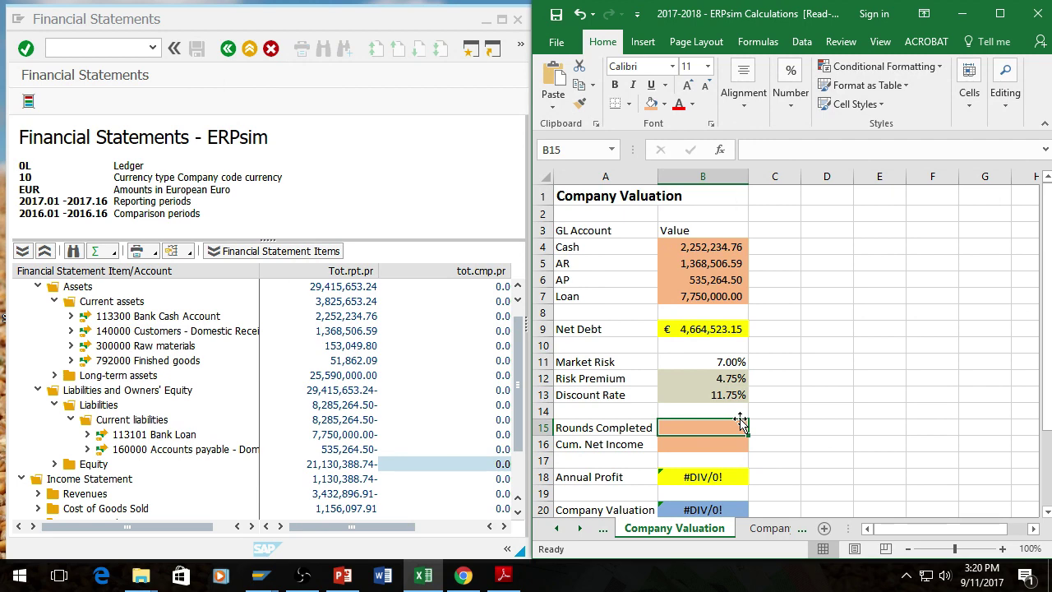
pyautogui.write('2')
pyautogui.press('Return')
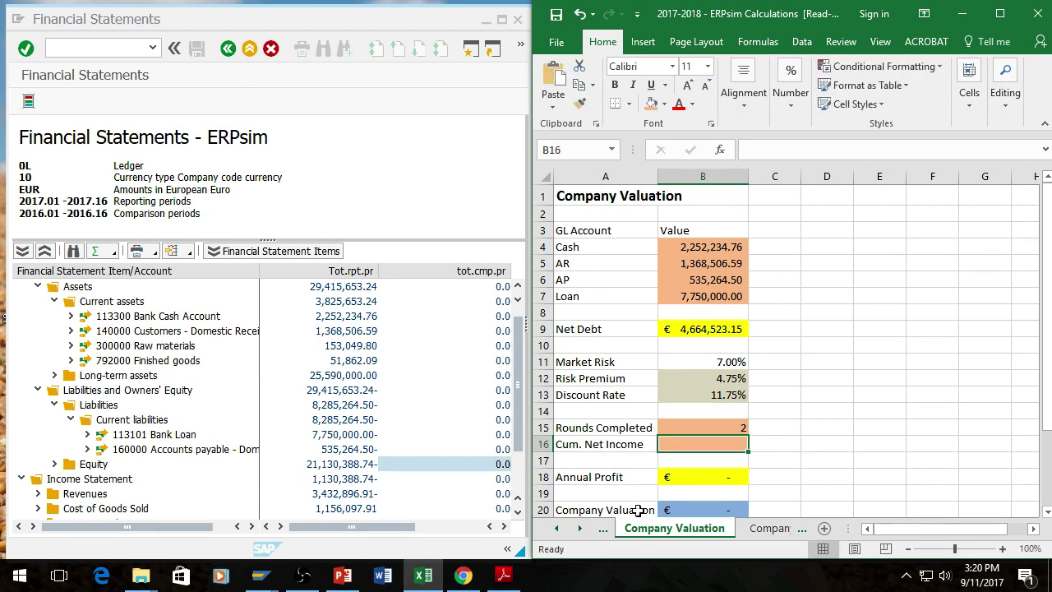
# - Enter 1,130,388.74 for Cum. Net Income from the Calculated Result in the financial statements
pyautogui.moveTo(520, 402); pyautogui.dragTo(520, 440)
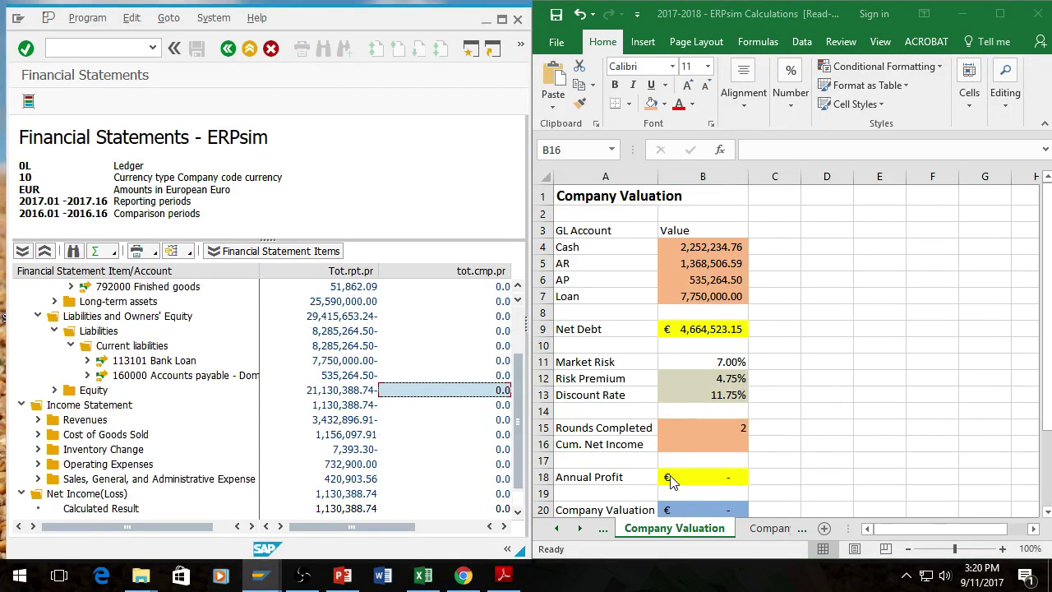
pyautogui.click(709, 437)
pyautogui.write('1,13')
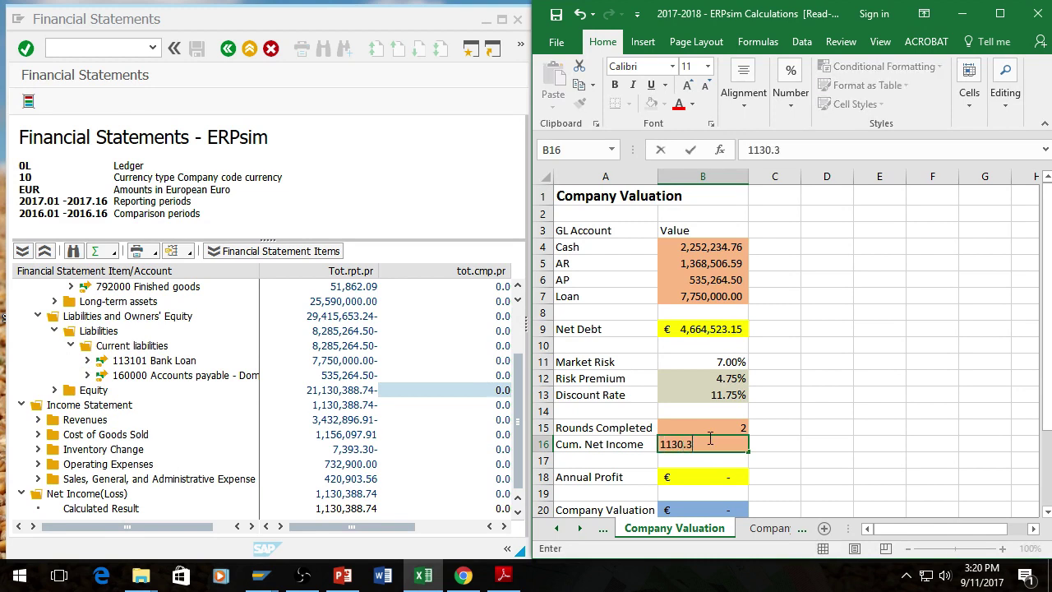
pyautogui.write('0,388.74')
pyautogui.press('Return')
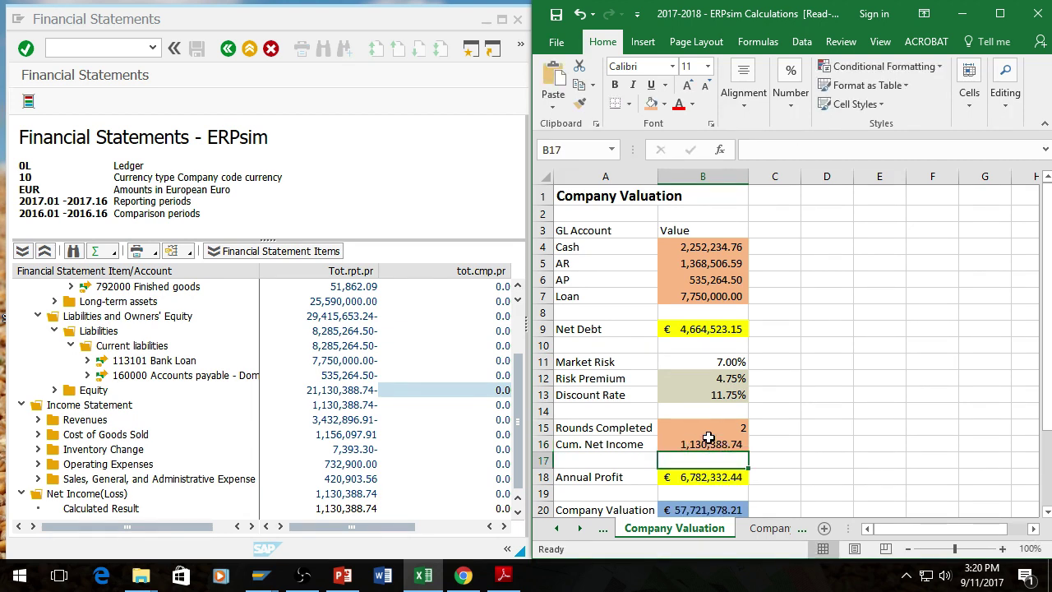
# - Examine the Annual Profit formula and compare the company valuation with Team V's result on the ERPsim results page
pyautogui.press('Down')
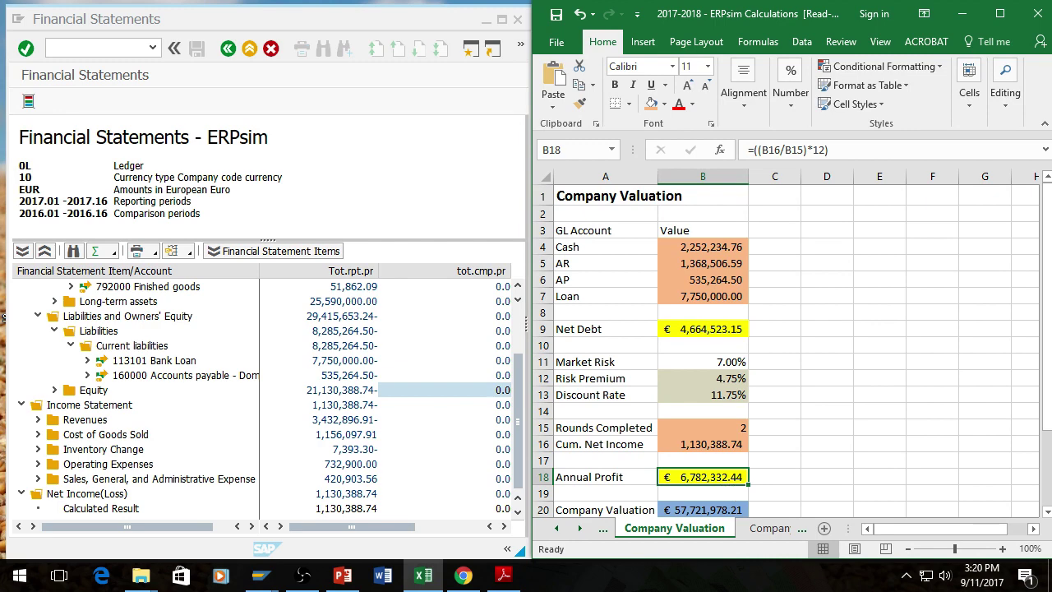
pyautogui.click(464, 574)
pyautogui.moveTo(559, 64); pyautogui.dragTo(381, 45)
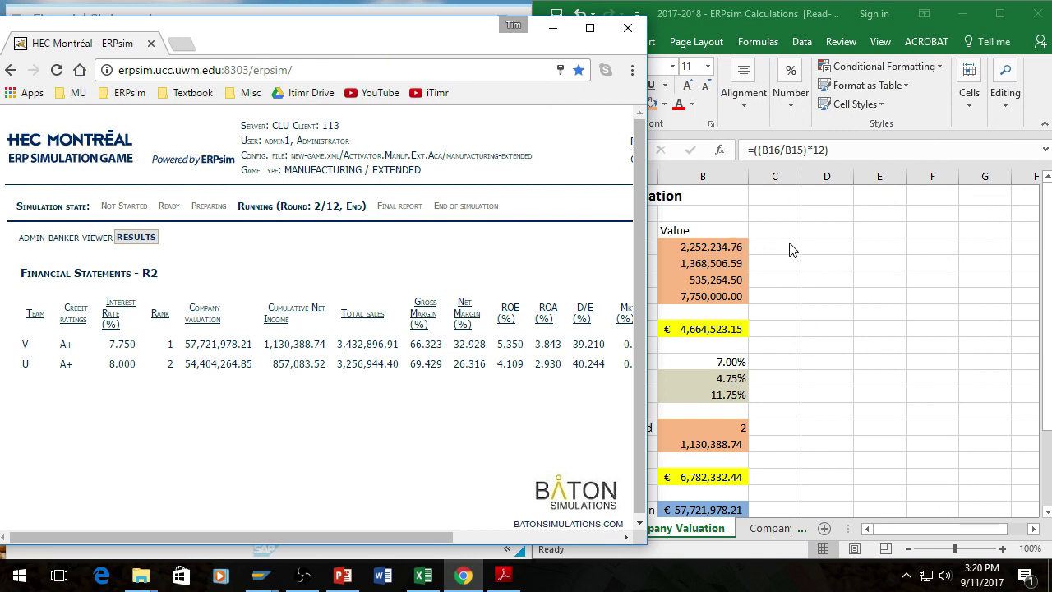
pyautogui.click(937, 14)
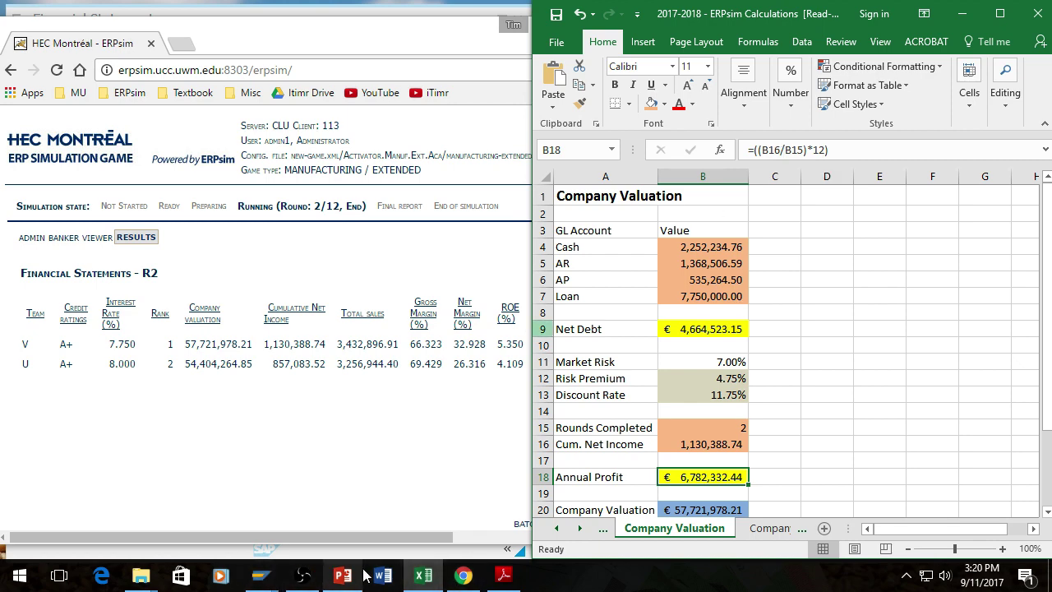
# - Place the Participant's Guide PDF beside the workbook and compare its annual profit formula with the Annual Profit cell
pyautogui.click(504, 575)
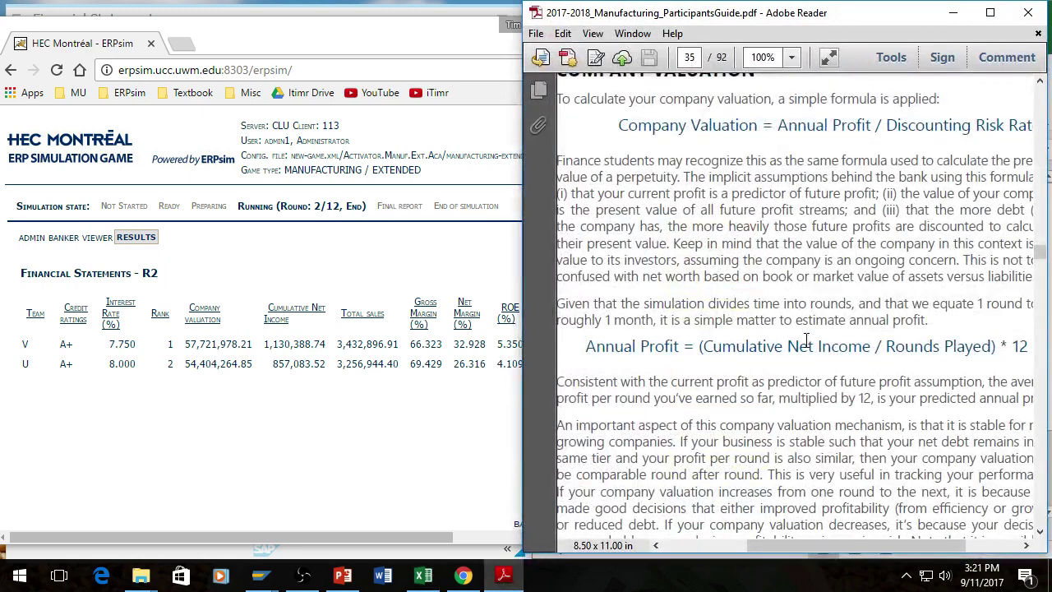
pyautogui.moveTo(819, 549); pyautogui.dragTo(872, 556)
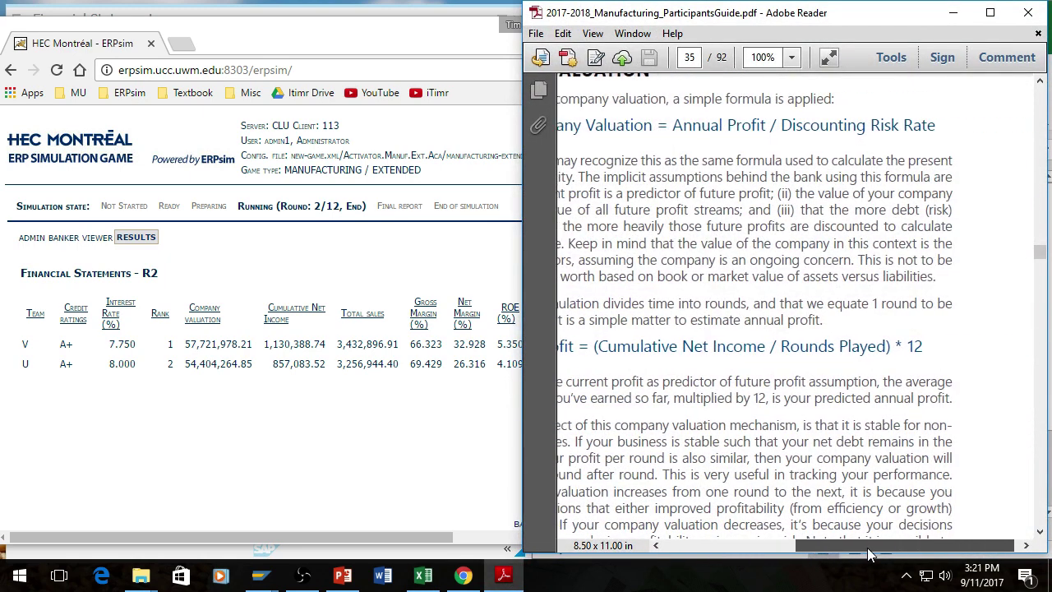
pyautogui.moveTo(867, 22); pyautogui.dragTo(351, 17)
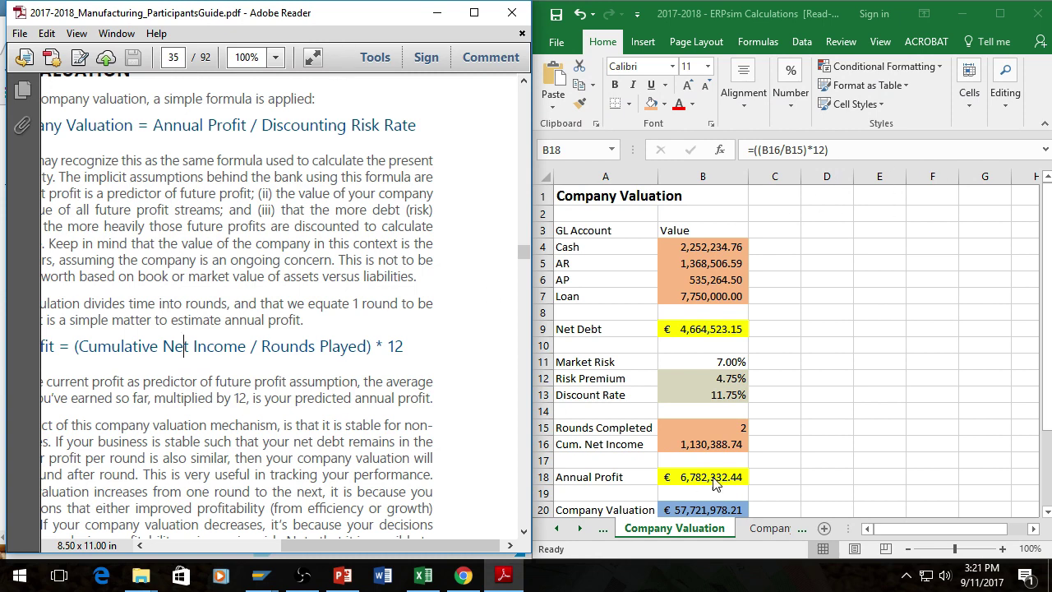
pyautogui.click(750, 428)
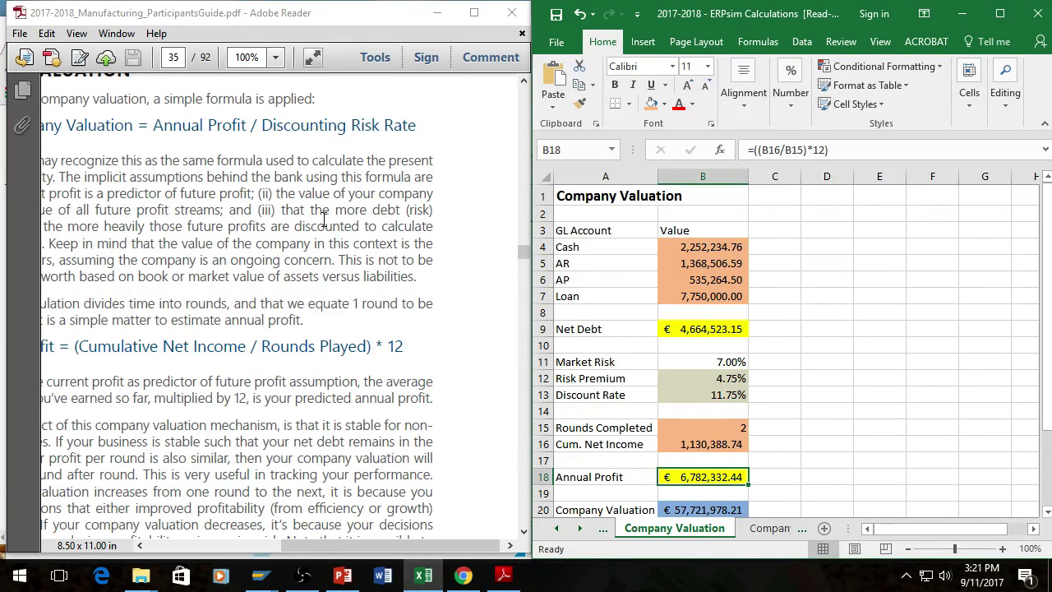
# - Review the guide's net debt and risk premium table on page 34 and the formula behind Company Valuation in the workbook
pyautogui.scroll(-1, 317, 253)
pyautogui.click(319, 255)
pyautogui.scroll(15, 322, 255)
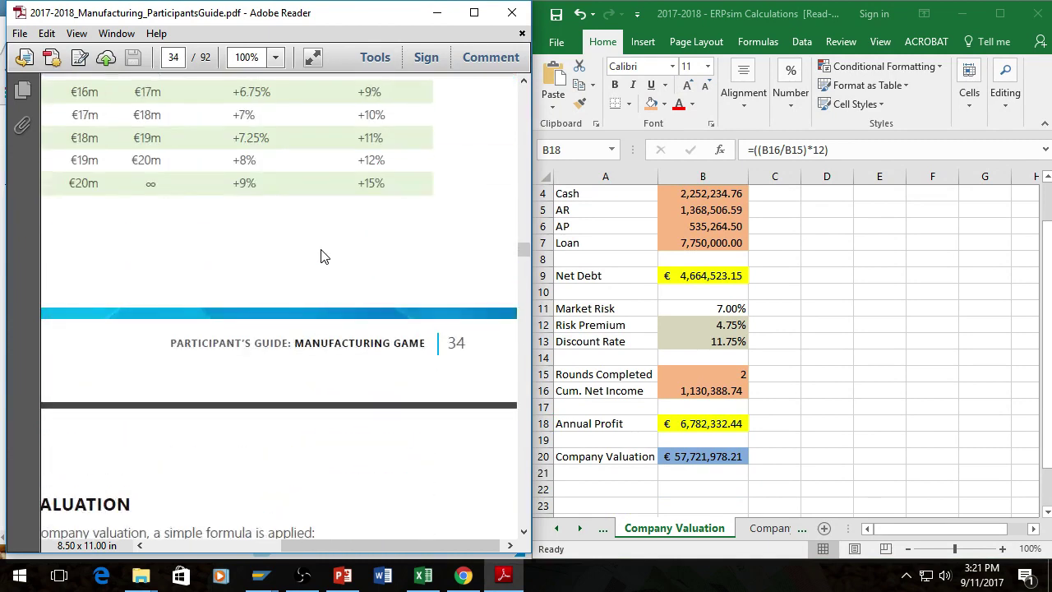
pyautogui.scroll(4, 325, 257)
pyautogui.scroll(1, 782, 244)
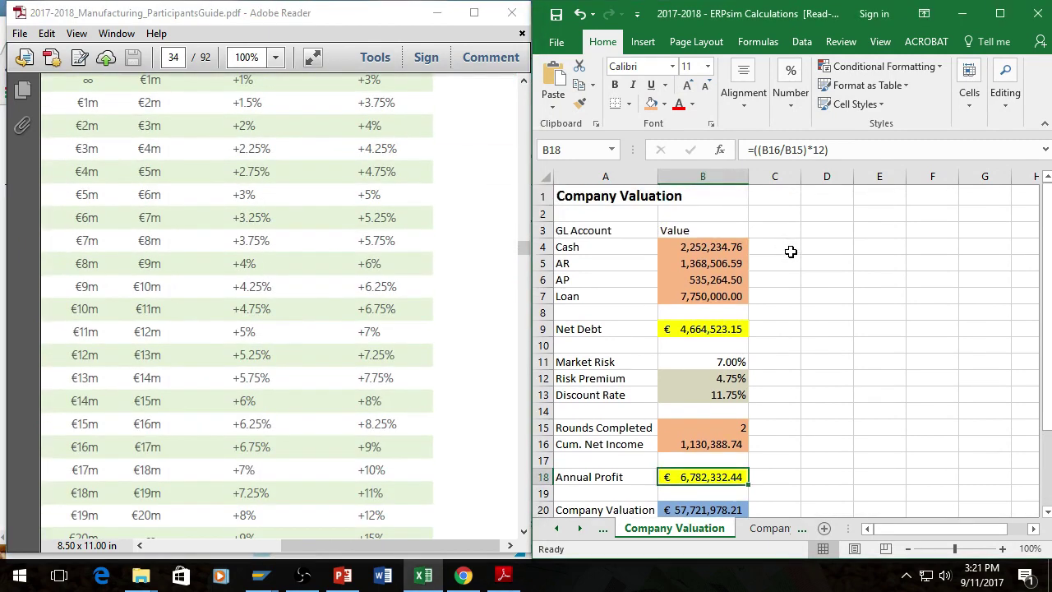
pyautogui.scroll(-1, 791, 252)
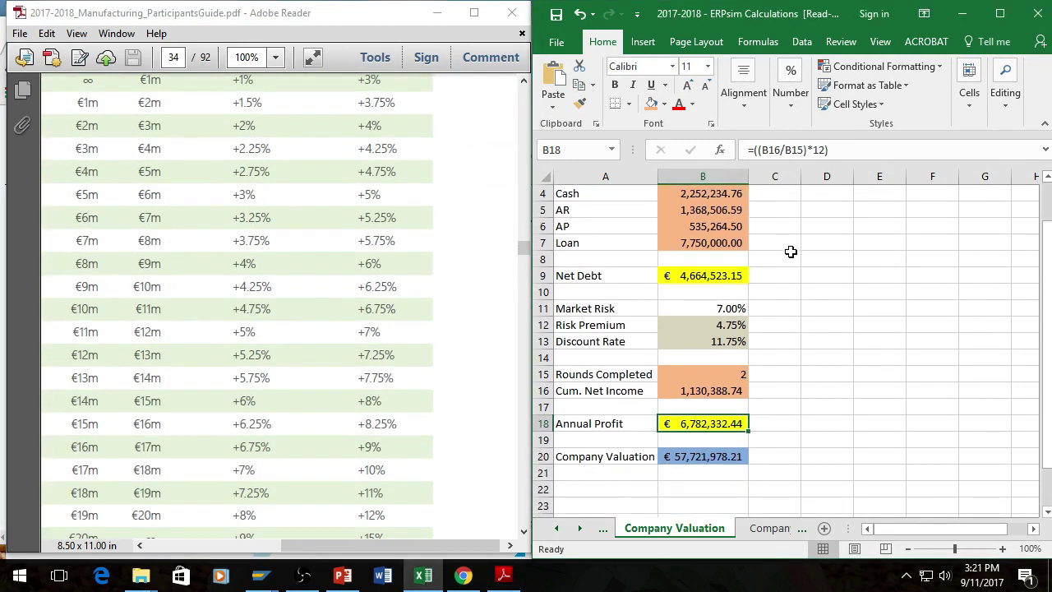
pyautogui.click(689, 458)
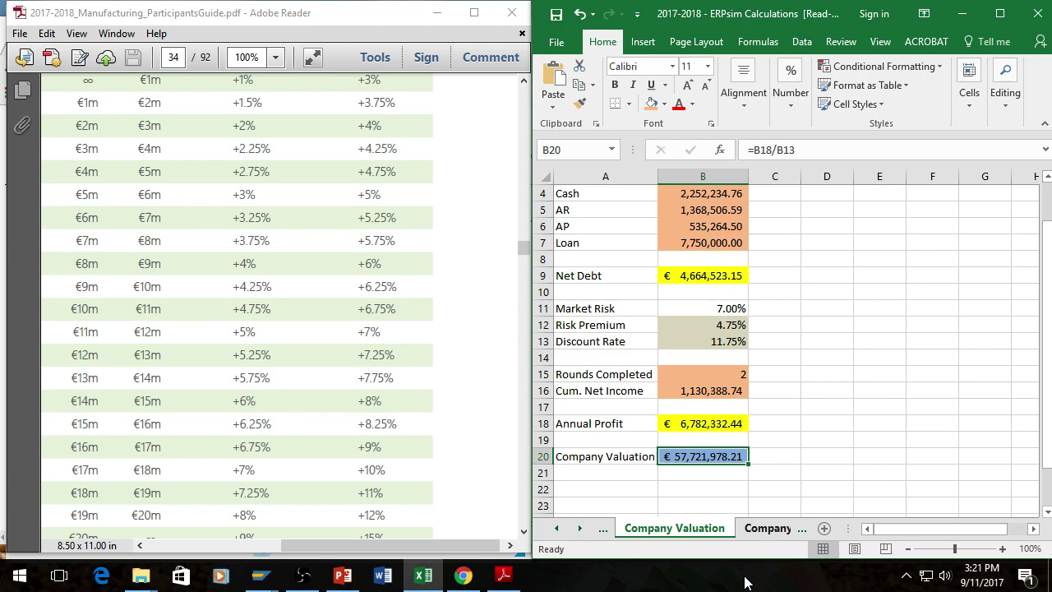
# - Open the Company Valuation (Setup) sheet and minimize the Participant's Guide and the ERPsim results page
pyautogui.click(761, 531)
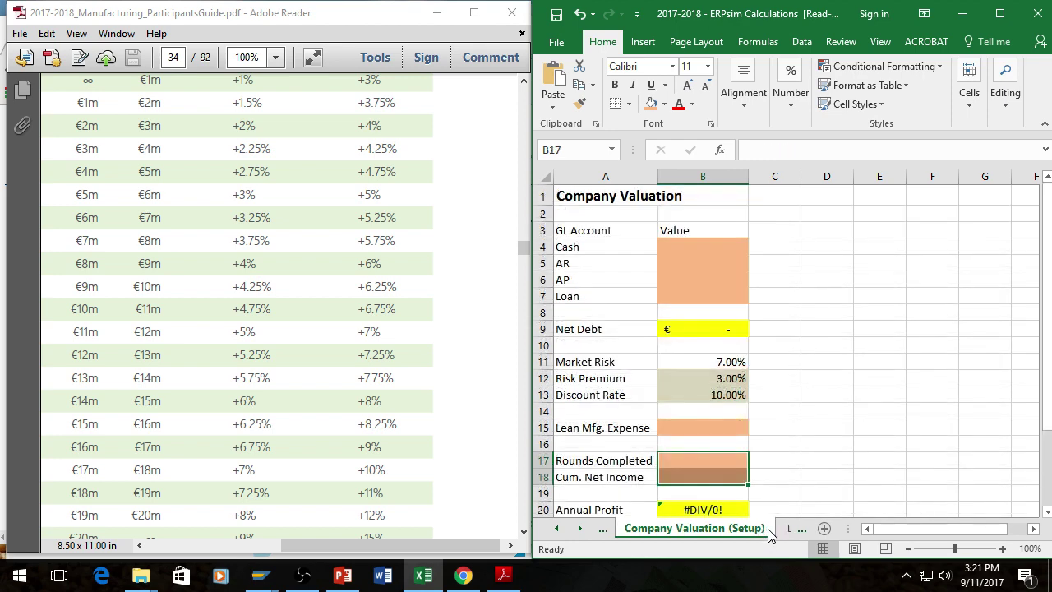
pyautogui.click(726, 247)
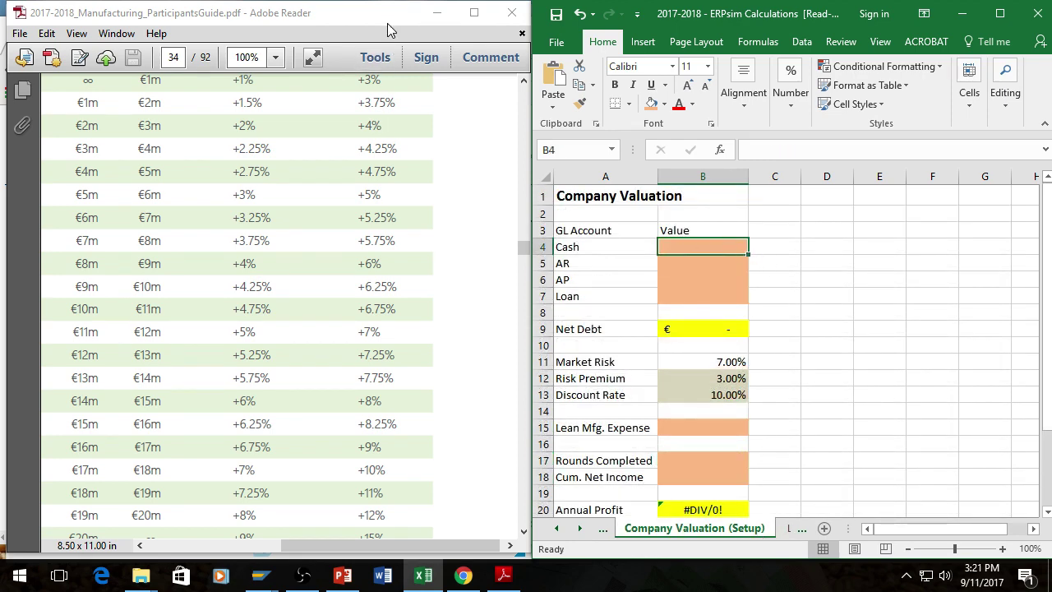
pyautogui.click(504, 576)
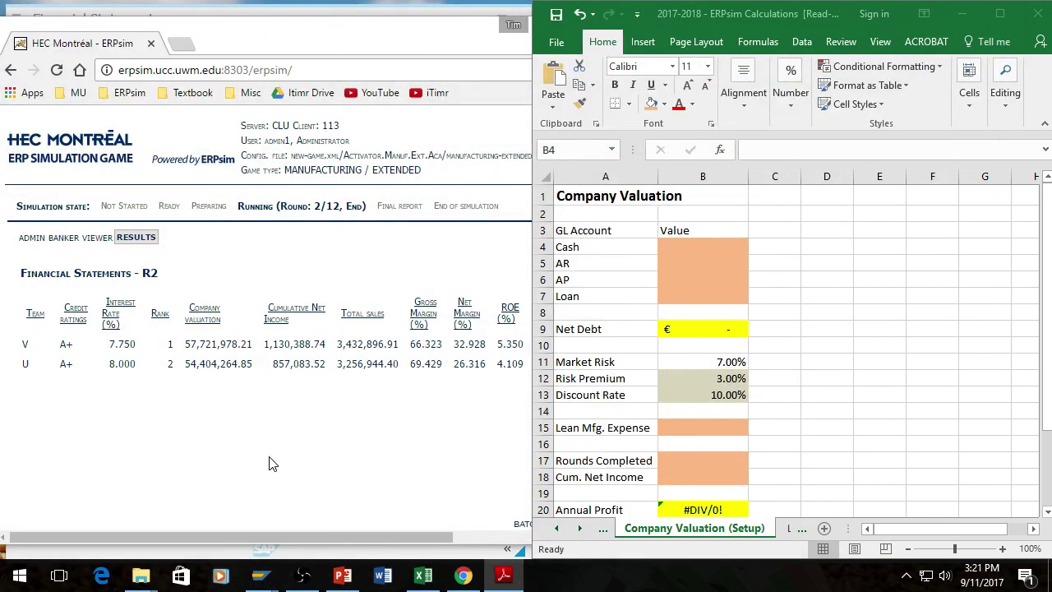
pyautogui.click(369, 35)
pyautogui.click(552, 28)
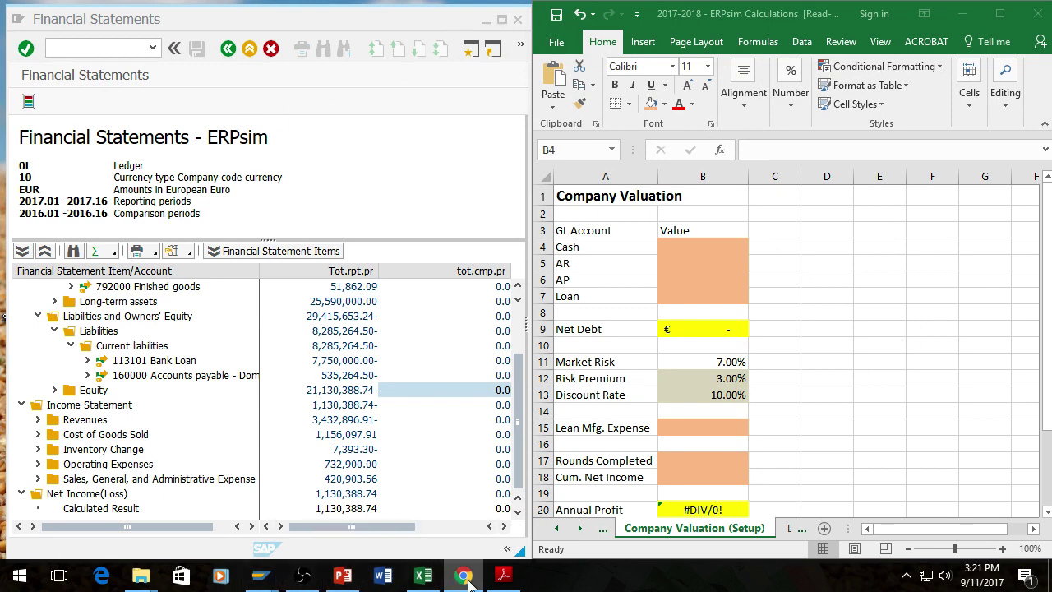
# - Place Team U's SAP financial statements beside the workbook with the current asset and current liability accounts in view
pyautogui.moveTo(275, 573)
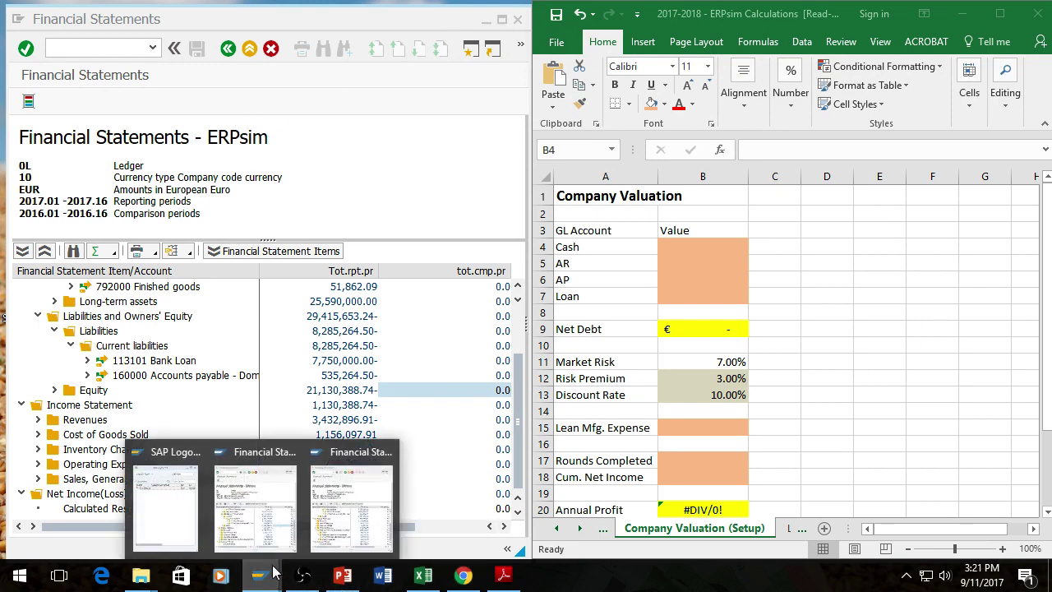
pyautogui.click(347, 526)
pyautogui.moveTo(907, 25); pyautogui.dragTo(375, 25)
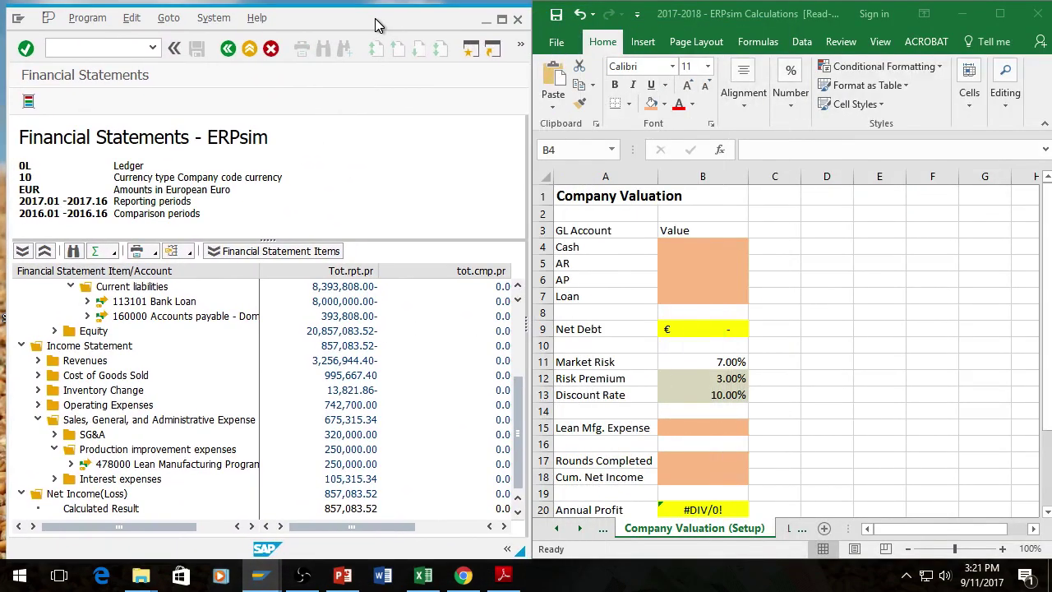
pyautogui.click(703, 247)
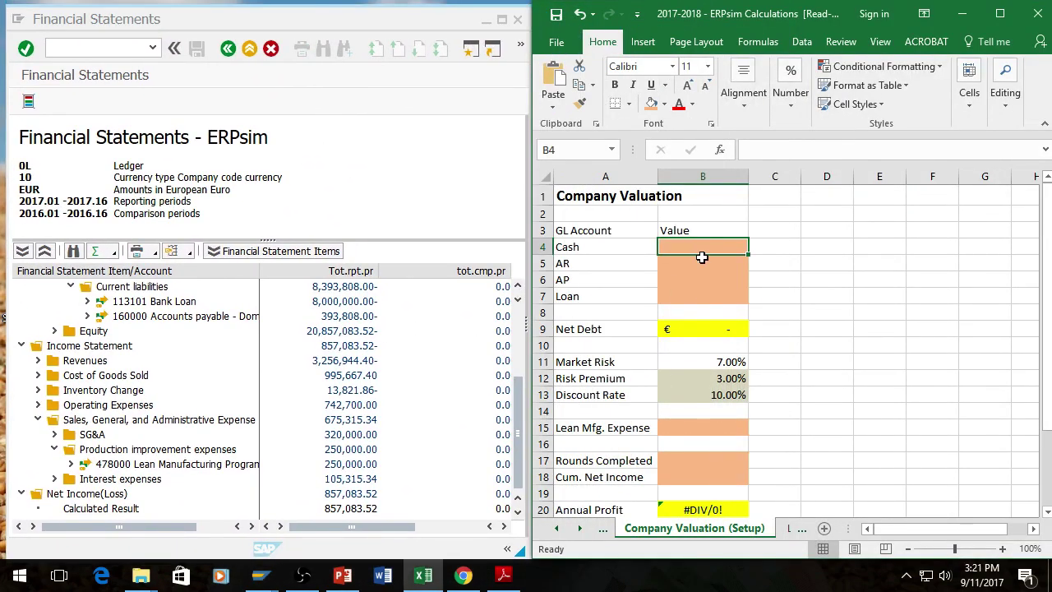
pyautogui.click(411, 390)
pyautogui.scroll(2, 411, 393)
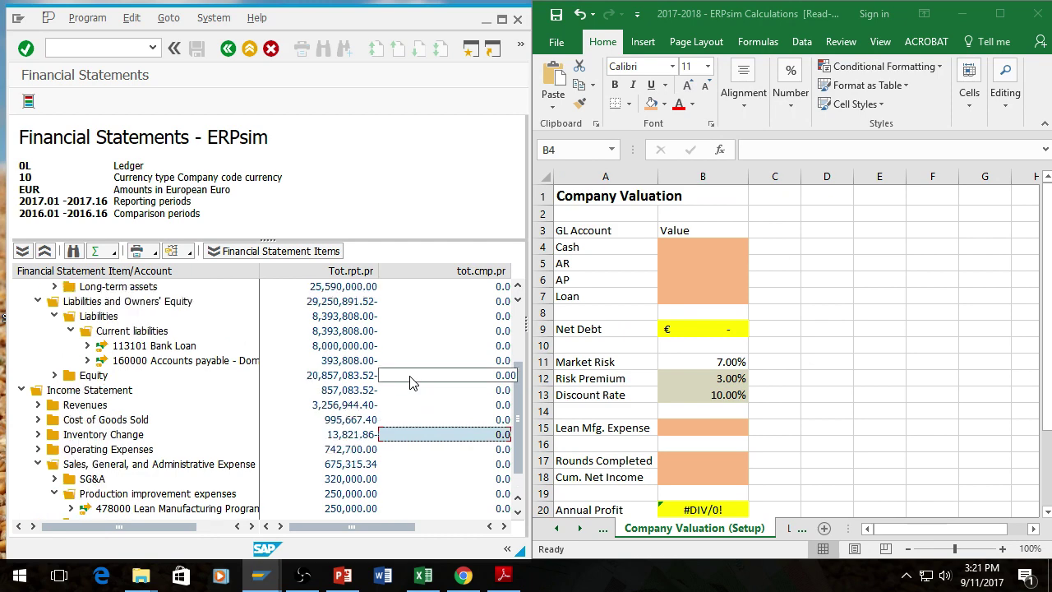
pyautogui.scroll(1, 411, 395)
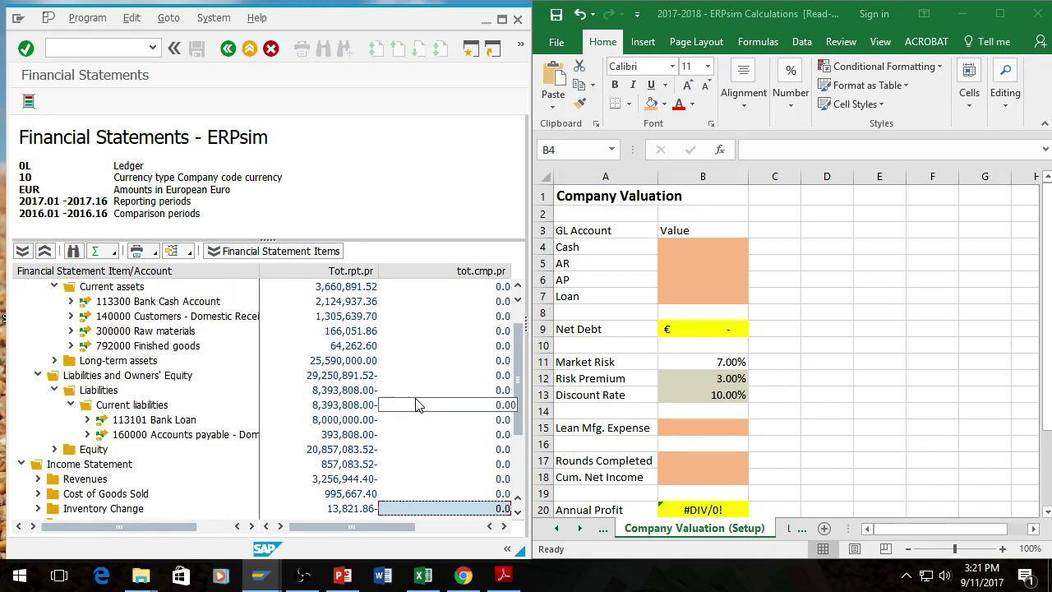
# - Enter 2124937.36 as Cash and 1350639.70 as AR on the Company Valuation (Setup) sheet
pyautogui.click(675, 248)
pyautogui.write('2')
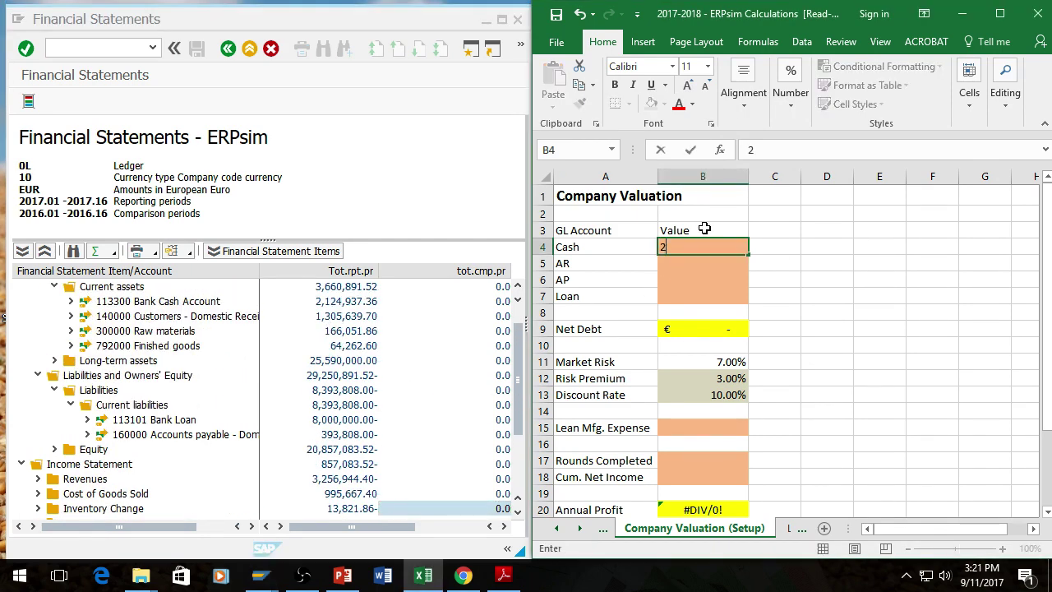
pyautogui.write('124937.36')
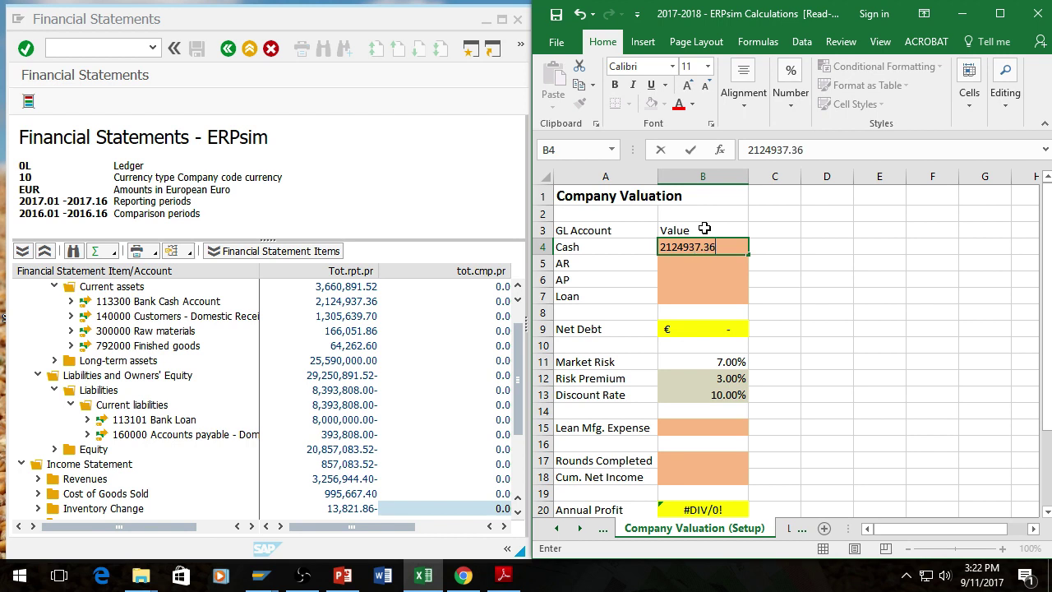
pyautogui.press('Return')
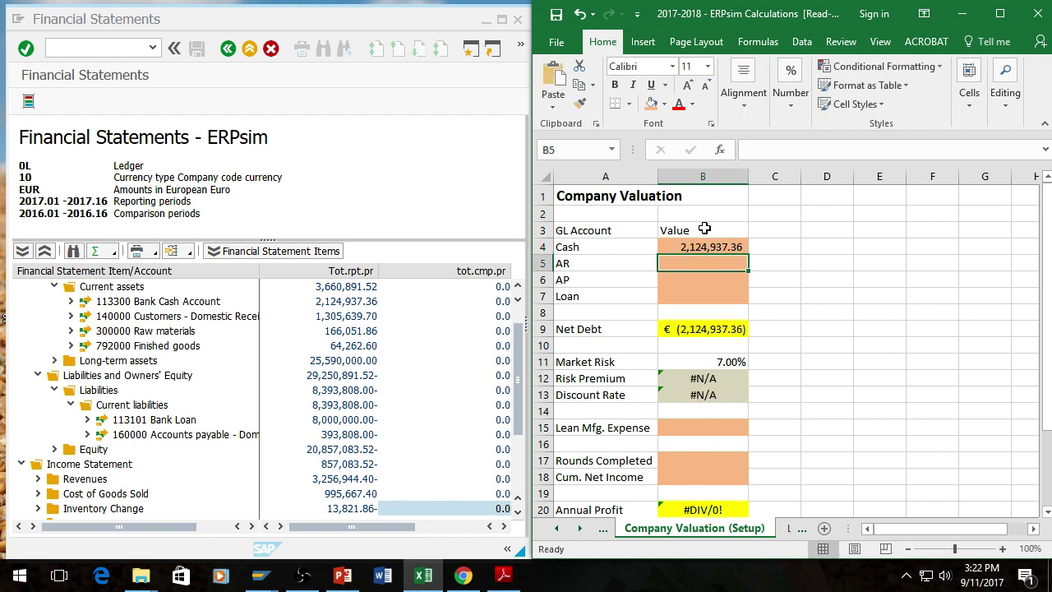
pyautogui.write('1,35')
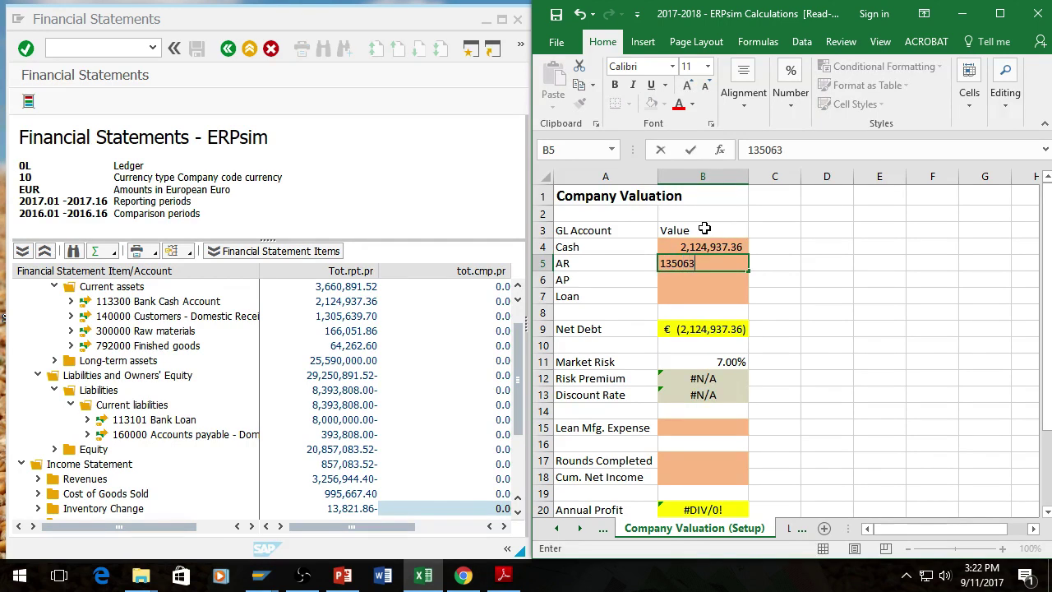
pyautogui.write('0,639.70')
pyautogui.press('Return')
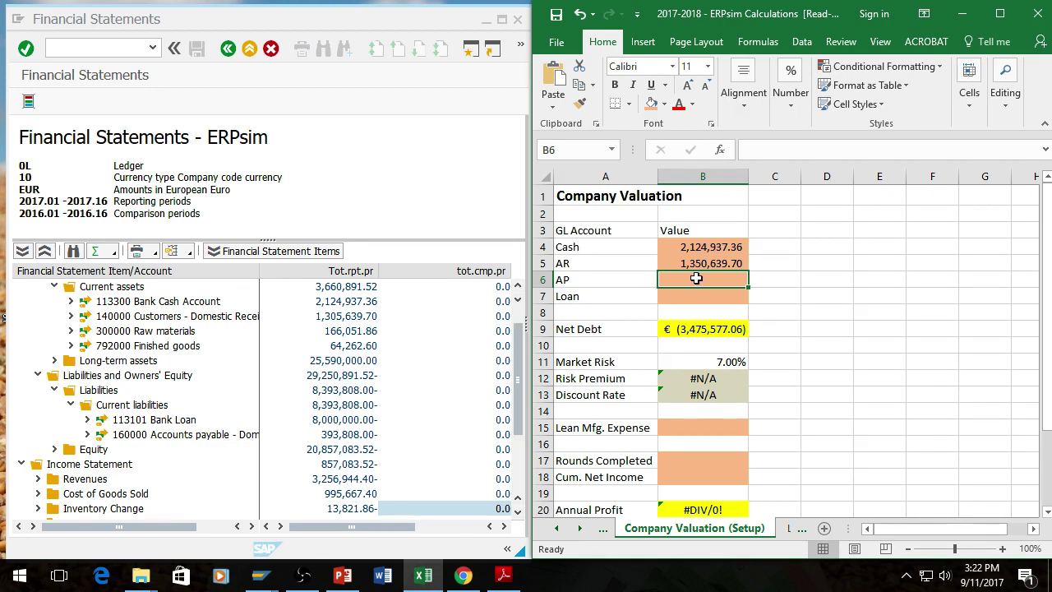
# - Enter 393,808 as AP and 8,000,000 as Loan, and check the Net Debt cell
pyautogui.write('393')
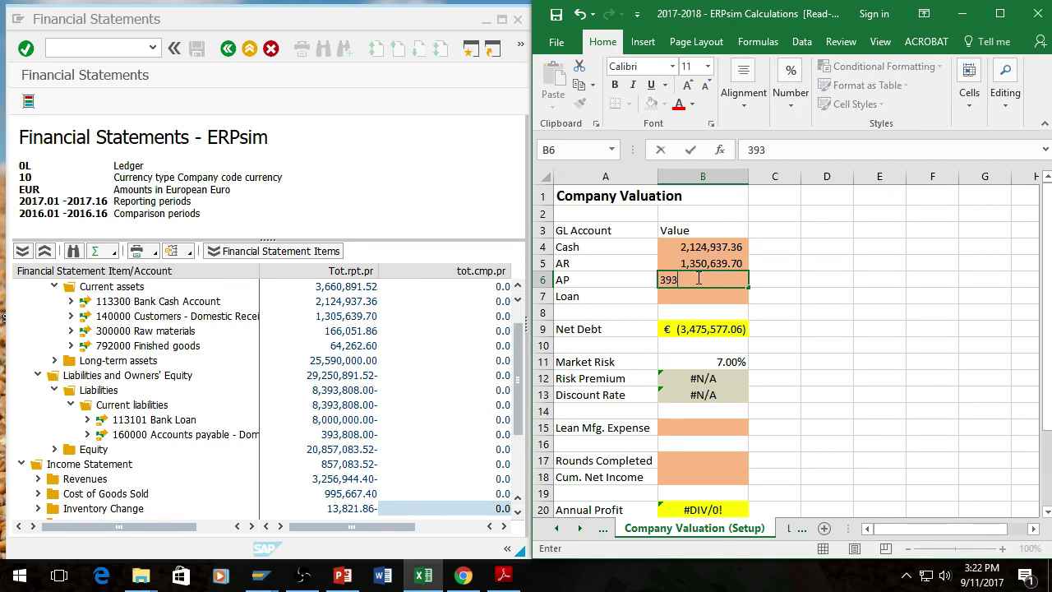
pyautogui.write(',808')
pyautogui.press('Return')
pyautogui.write('8,000,')
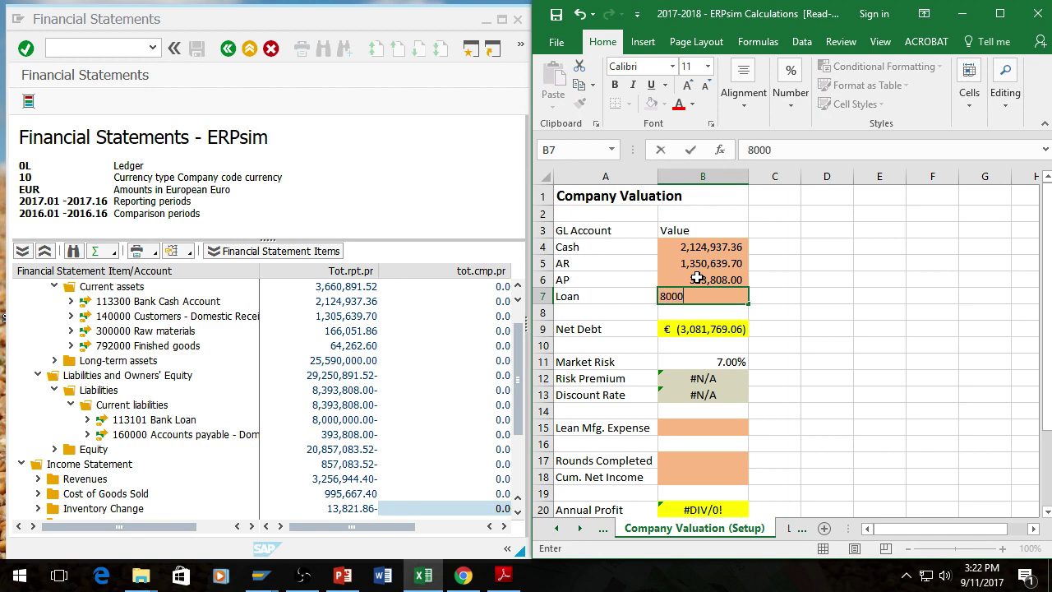
pyautogui.write('0000')
pyautogui.press('Return')
pyautogui.press('Return')
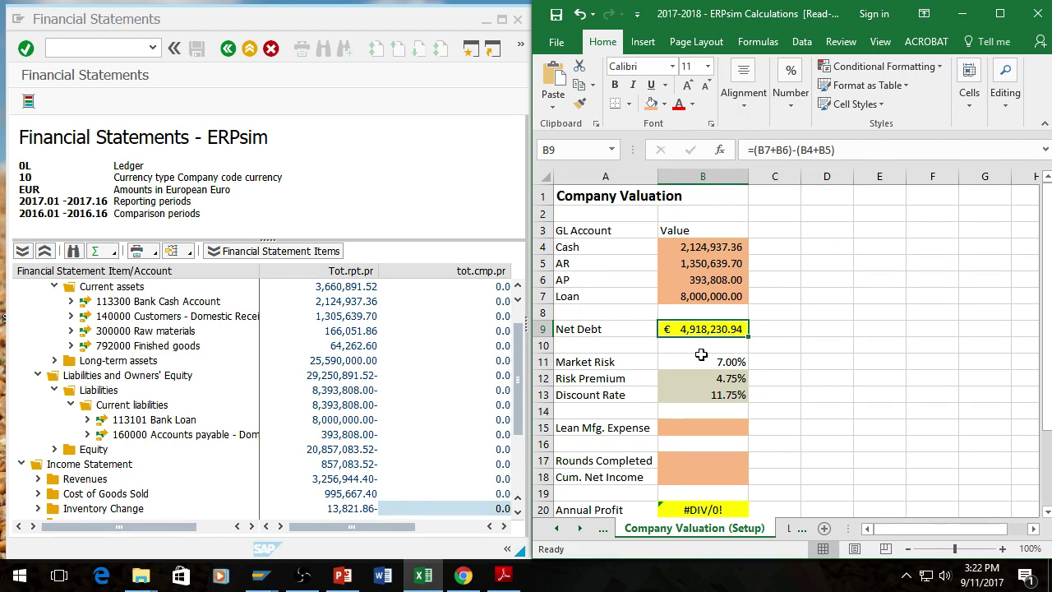
# - Look up the risk differential for the calculated net debt in the Net Debt Table sheet and return to Company Valuation (Setup)
pyautogui.click(556, 528)
pyautogui.click(560, 528)
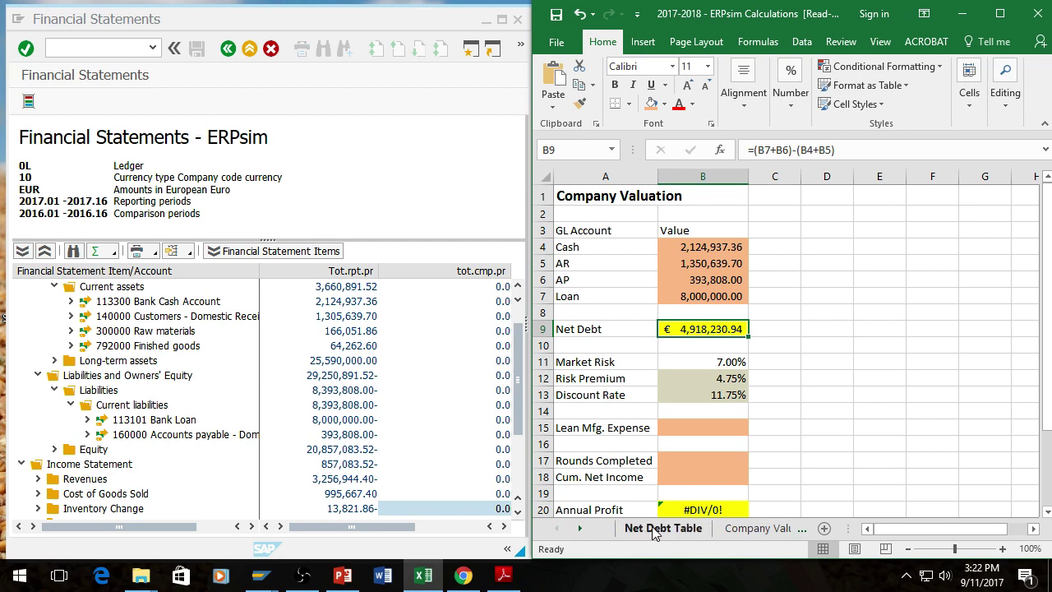
pyautogui.click(663, 528)
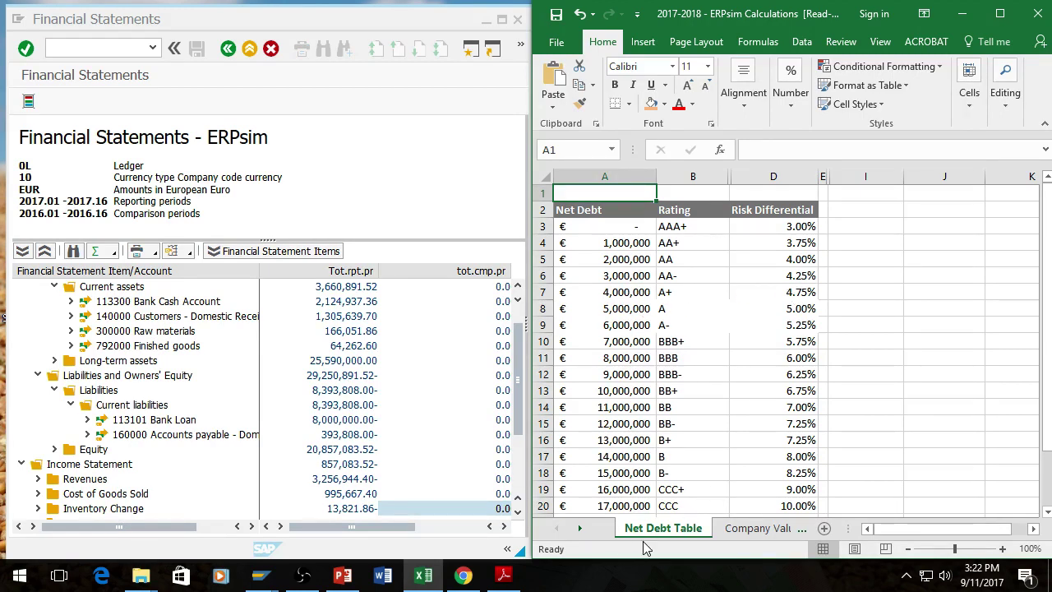
pyautogui.click(580, 527)
pyautogui.click(580, 528)
pyautogui.click(694, 528)
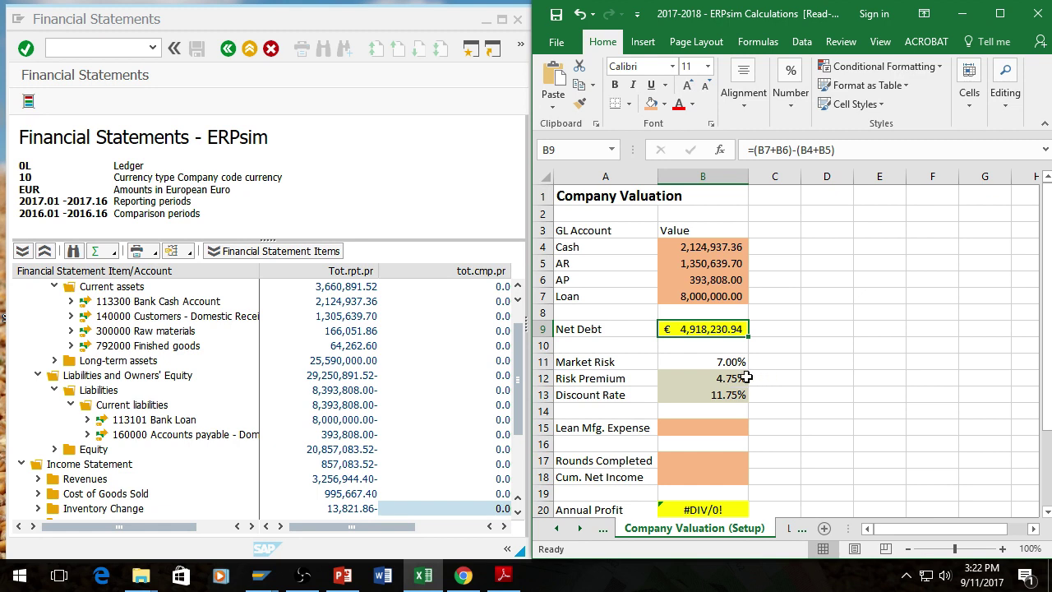
# - Find the Lean Manufacturing Program expense in the SAP income statement and enter 250000 as Lean Mfg. Expense
pyautogui.scroll(-2, 754, 425)
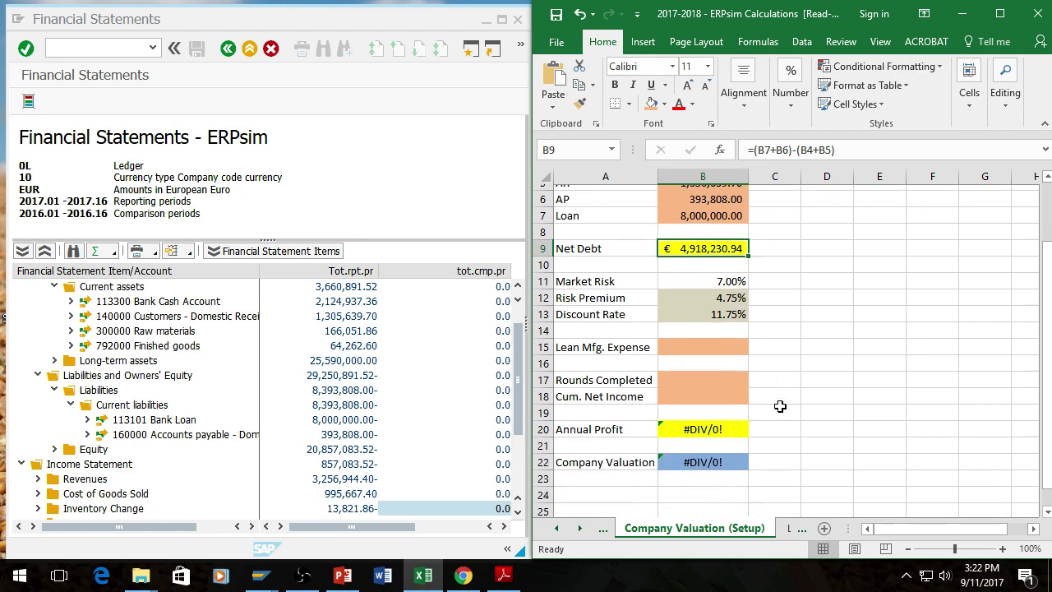
pyautogui.click(503, 378)
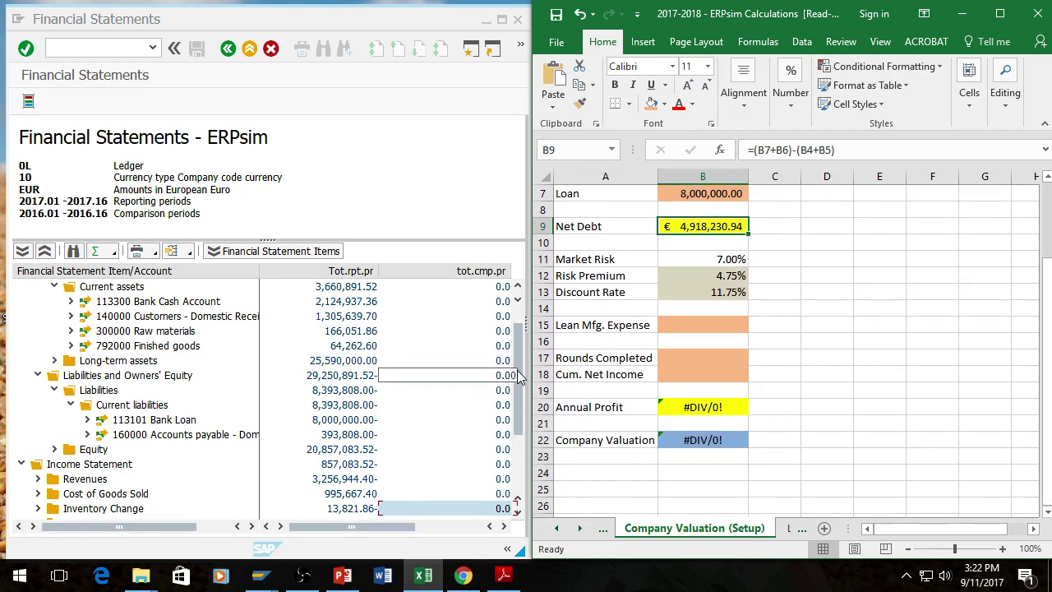
pyautogui.moveTo(519, 397); pyautogui.dragTo(521, 442)
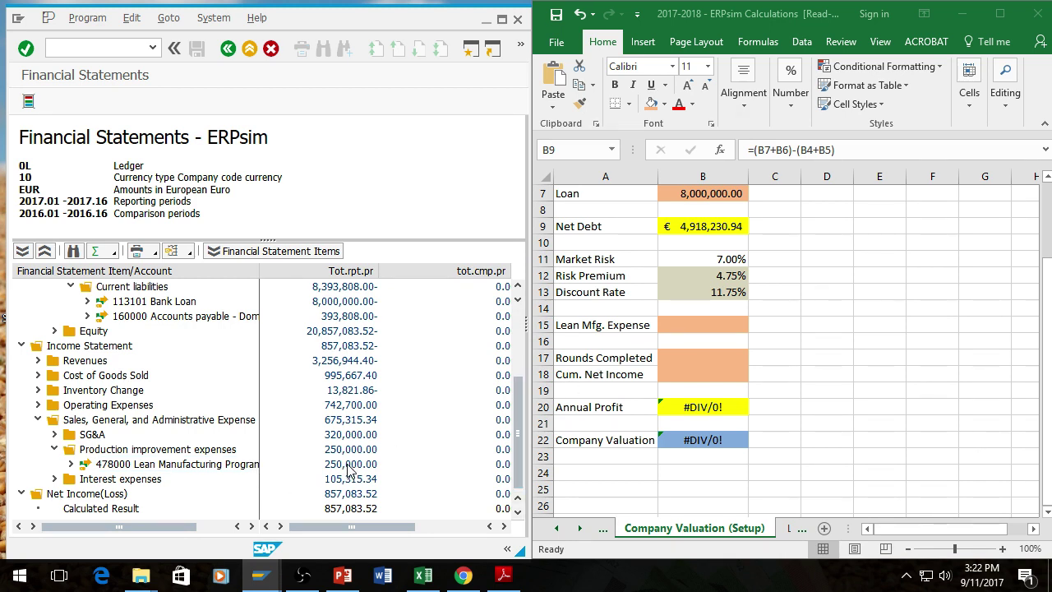
pyautogui.click(695, 327)
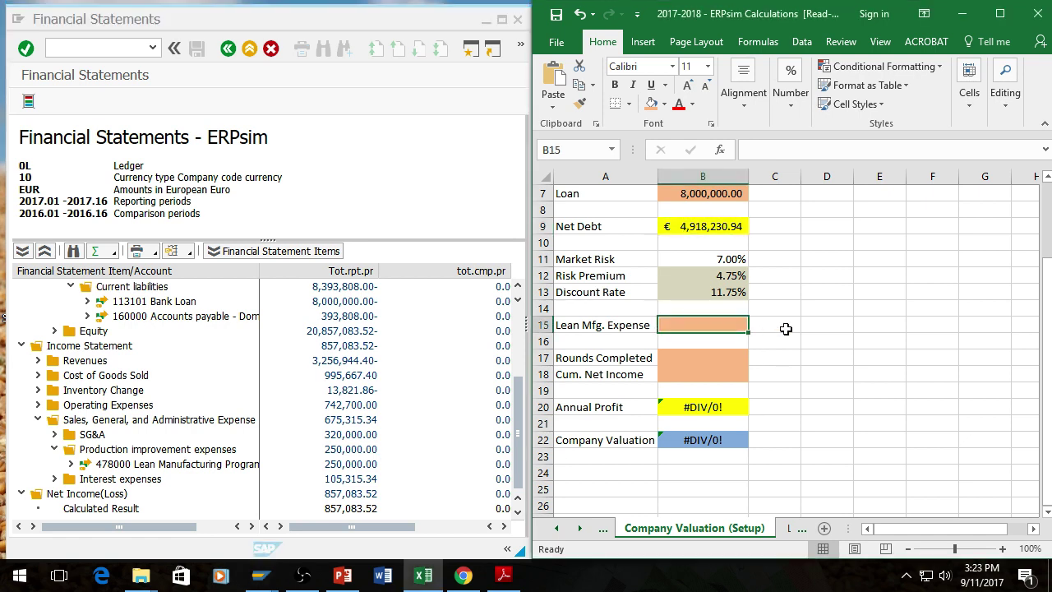
pyautogui.write('25000')
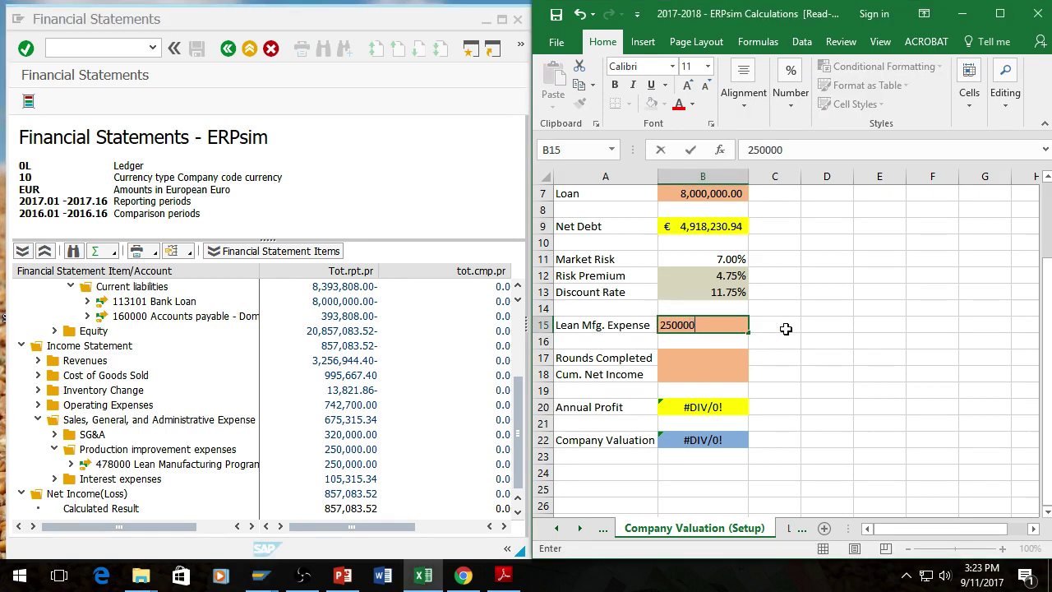
pyautogui.write('0')
pyautogui.press('Return')
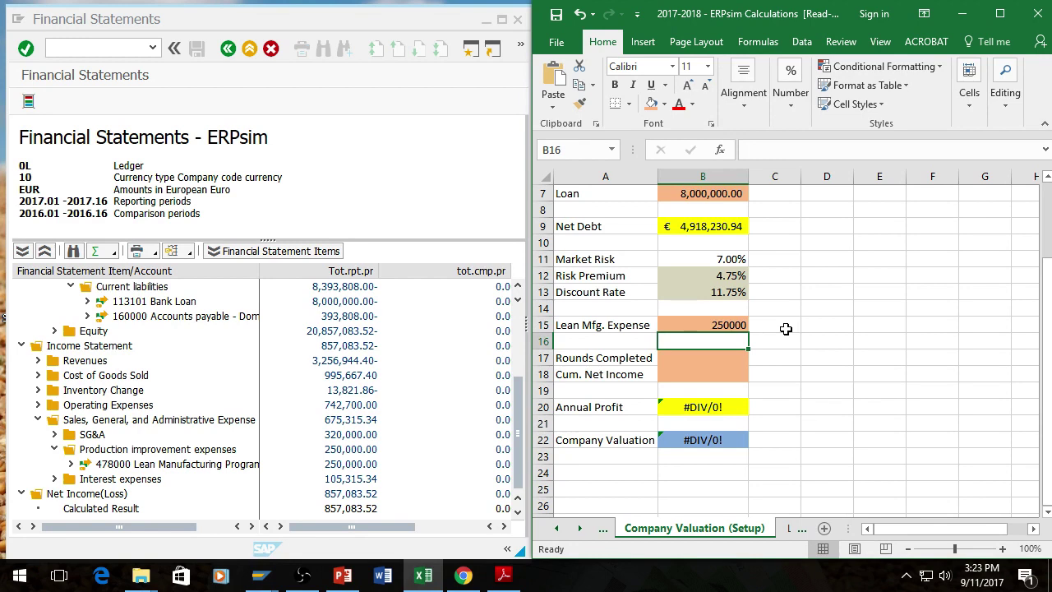
# - Set Rounds Completed to 2 on the Company Valuation (Setup) sheet
pyautogui.press('Up')
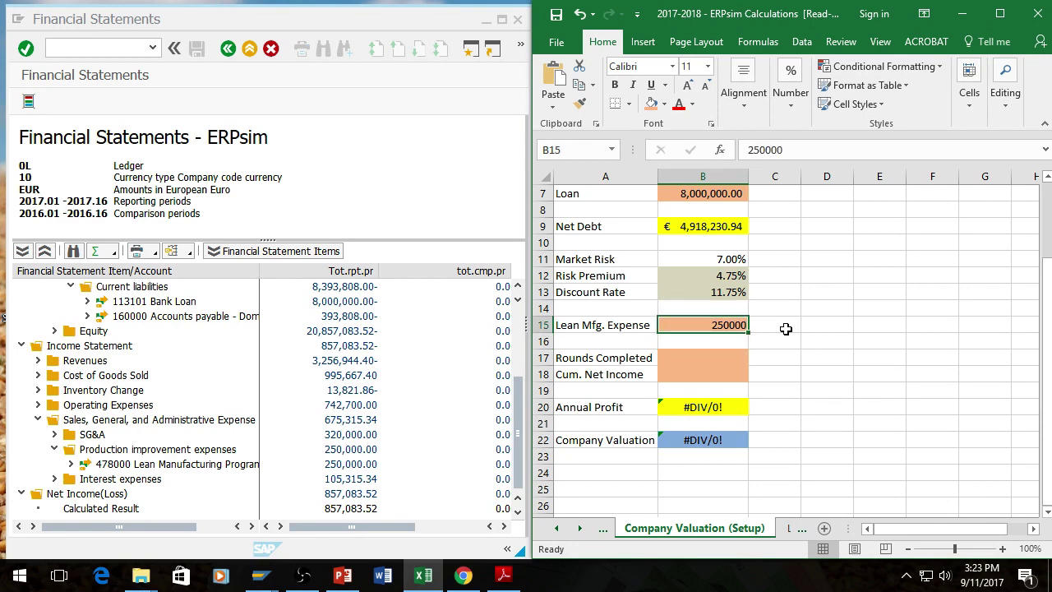
pyautogui.press('Down')
pyautogui.press('Down')
pyautogui.write('2')
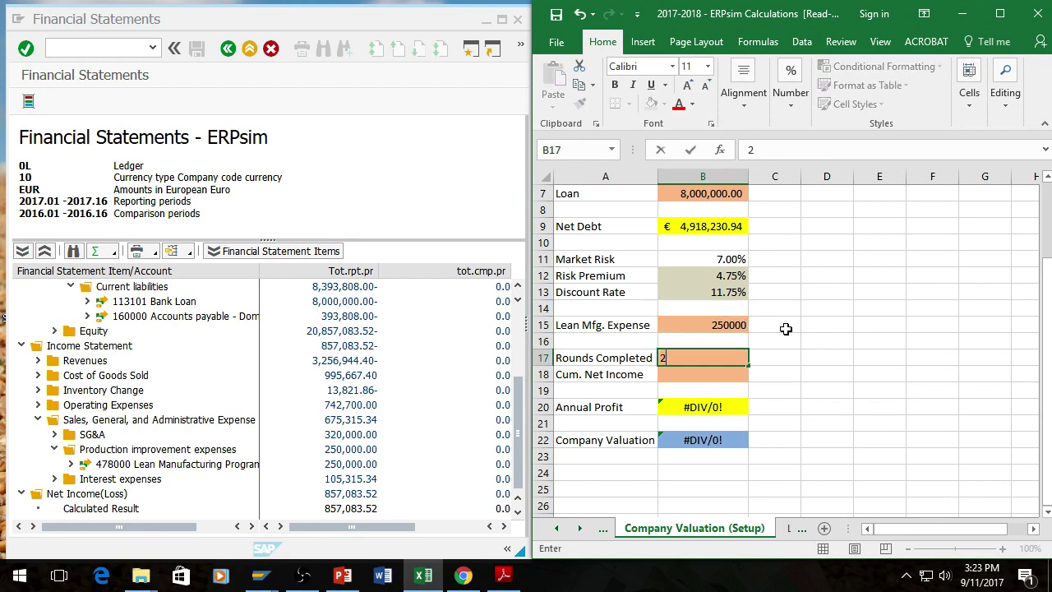
pyautogui.press('Return')
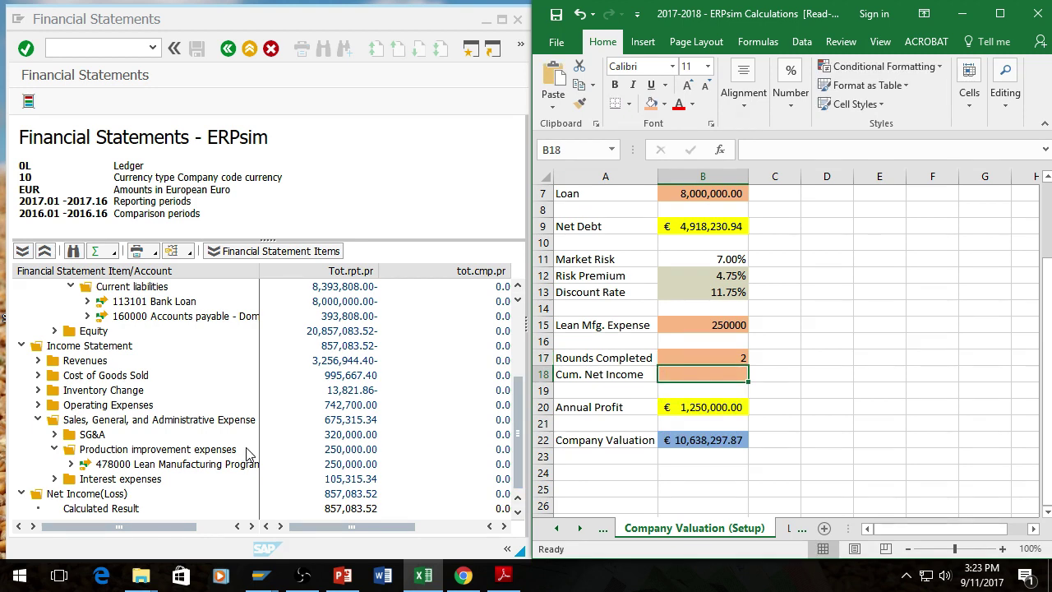
# - Enter the SAP net income of 857,083.52 as Cum. Net Income and select the Company Valuation result
pyautogui.click(522, 441)
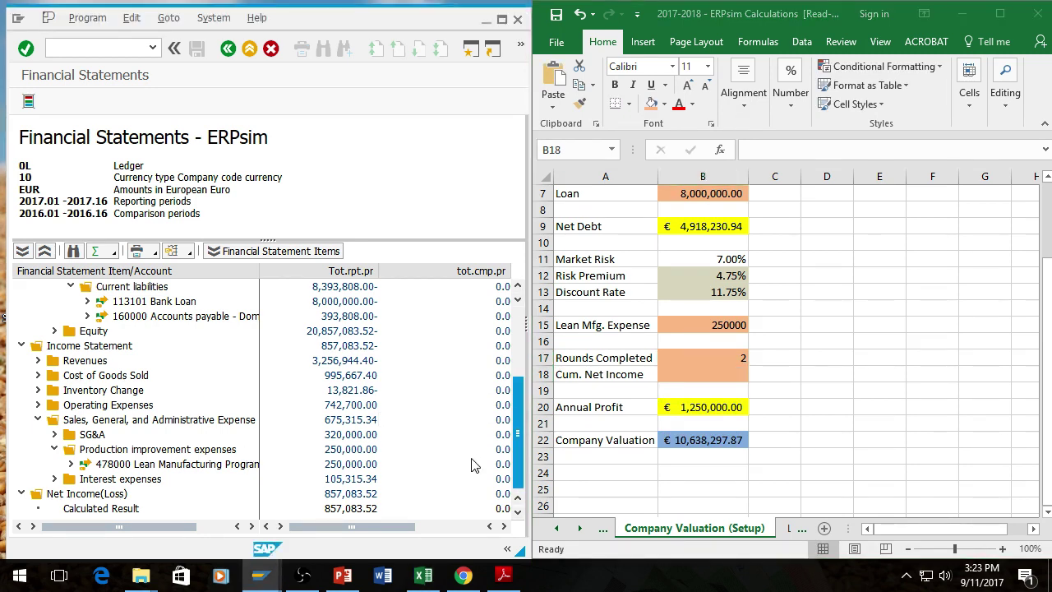
pyautogui.click(705, 376)
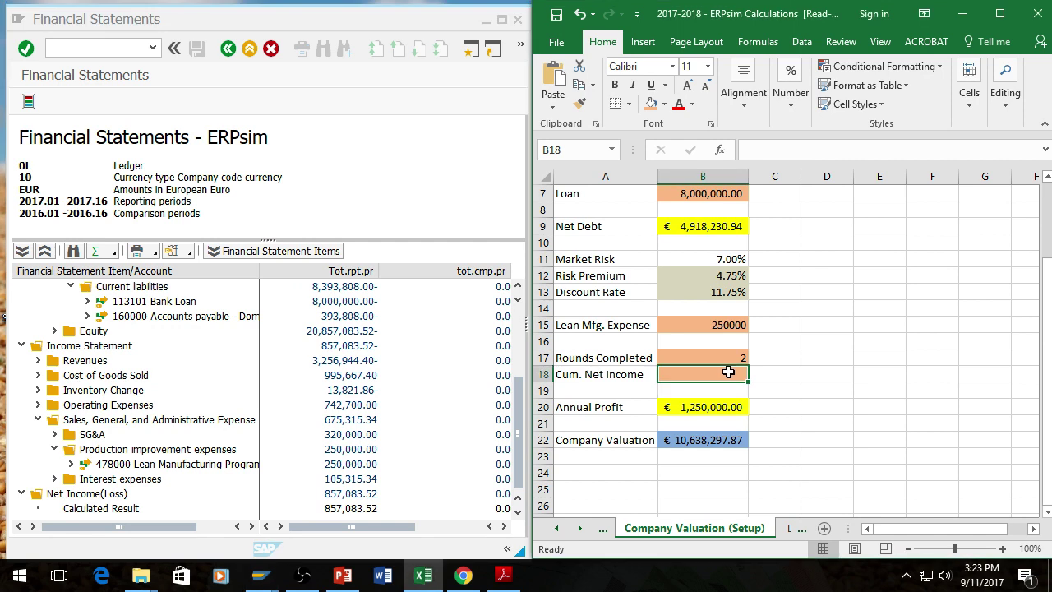
pyautogui.write('857,083')
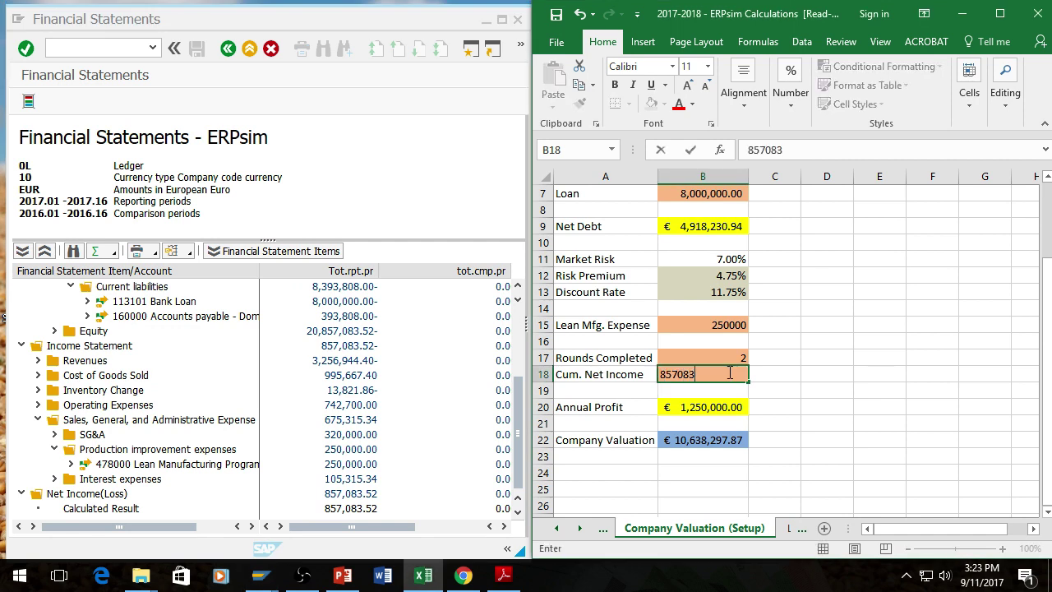
pyautogui.write('.52')
pyautogui.press('Return')
pyautogui.press('Return')
pyautogui.press('Return')
pyautogui.press('Return')
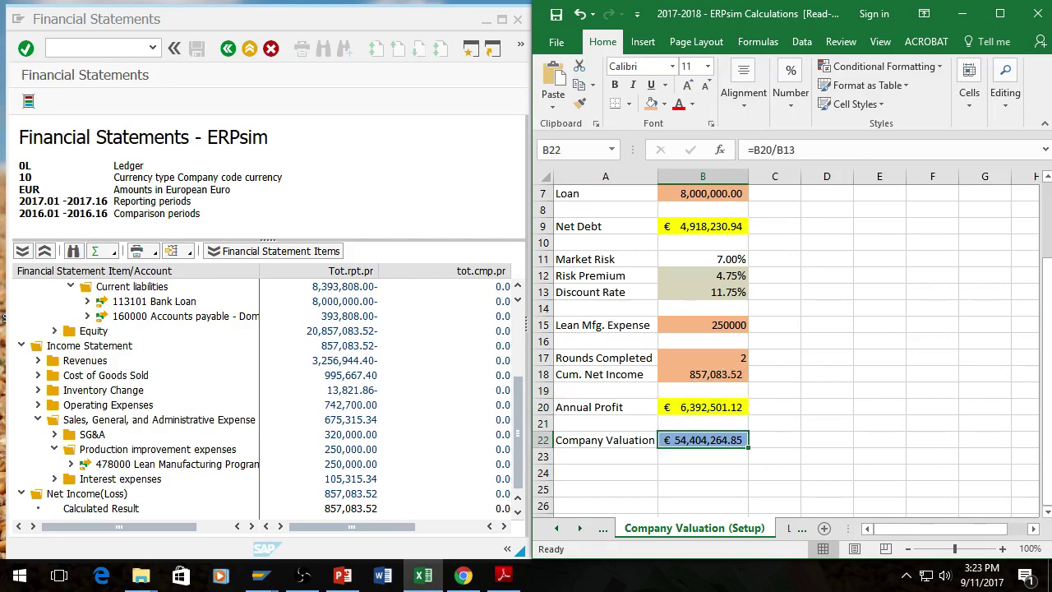
# - Place the ERPsim results page beside the workbook, compare Team U's company valuation with the sheet and review the Annual Profit formula
pyautogui.click(464, 575)
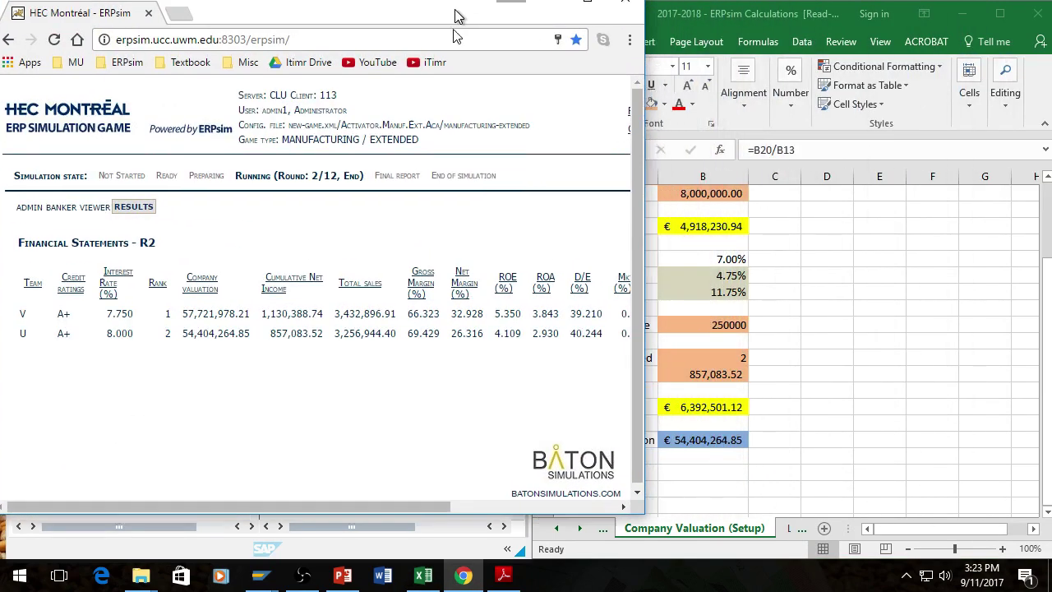
pyautogui.moveTo(458, 17); pyautogui.dragTo(480, 64)
pyautogui.click(744, 448)
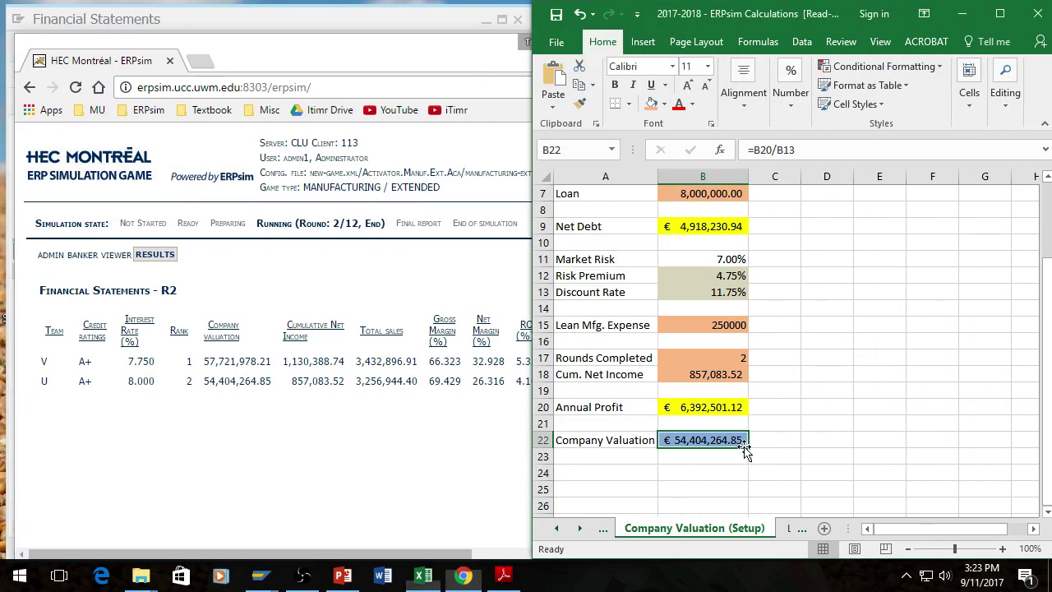
pyautogui.click(724, 408)
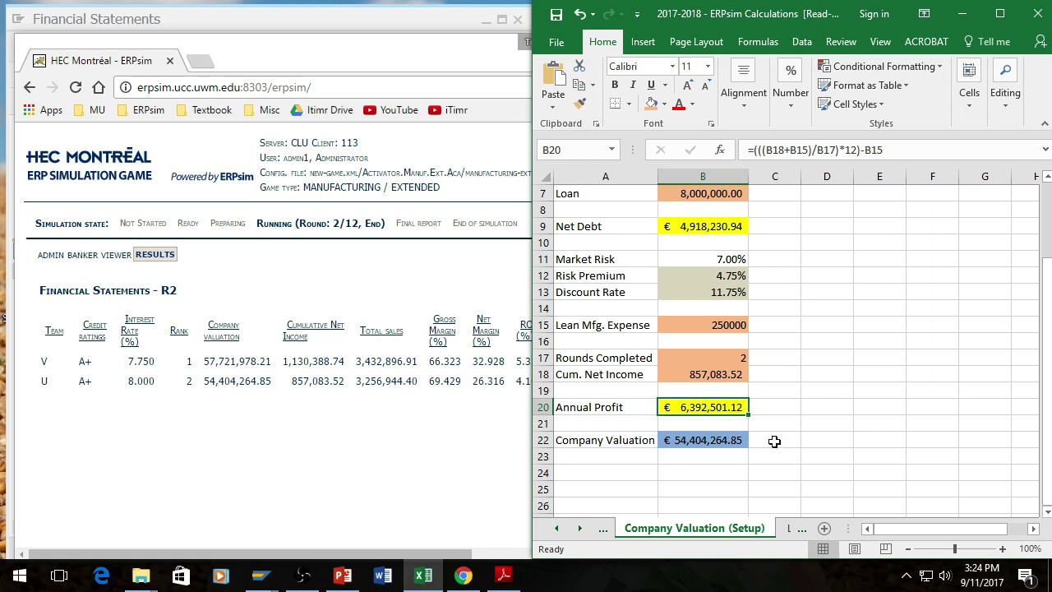
pyautogui.click(775, 439)
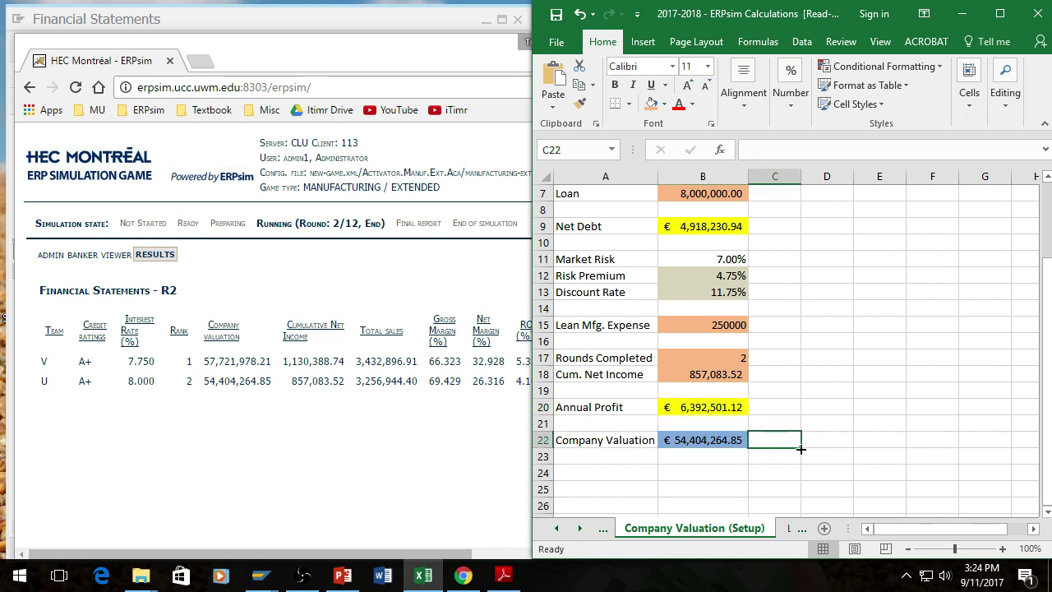
pyautogui.scroll(1, 798, 445)
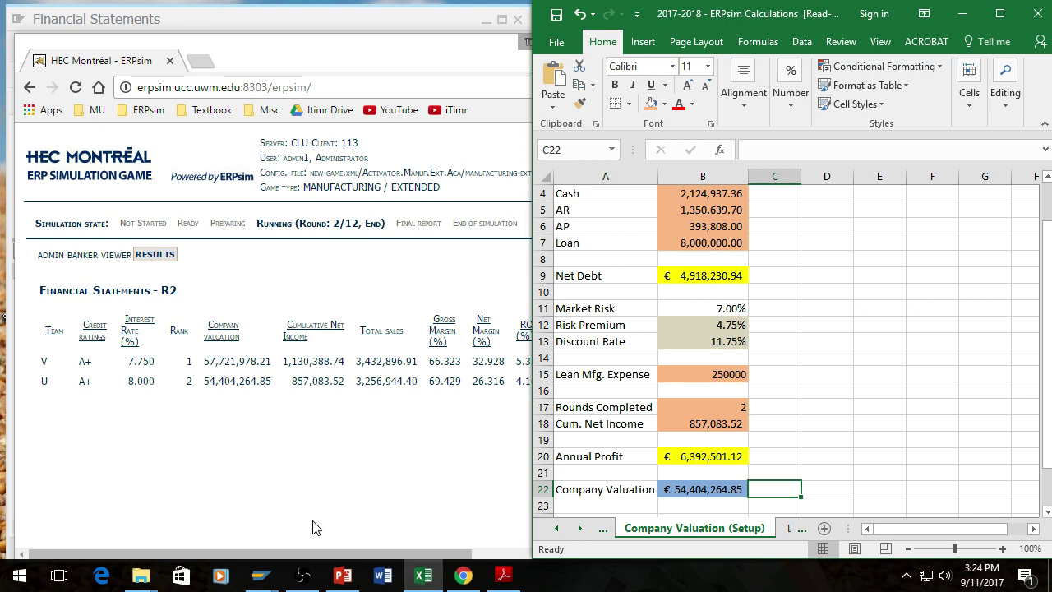
# - Switch to the Participant's Guide in Adobe Reader, maximize it and read the Extended and Advanced Scenarios annual profit formula on page 35
pyautogui.click(505, 574)
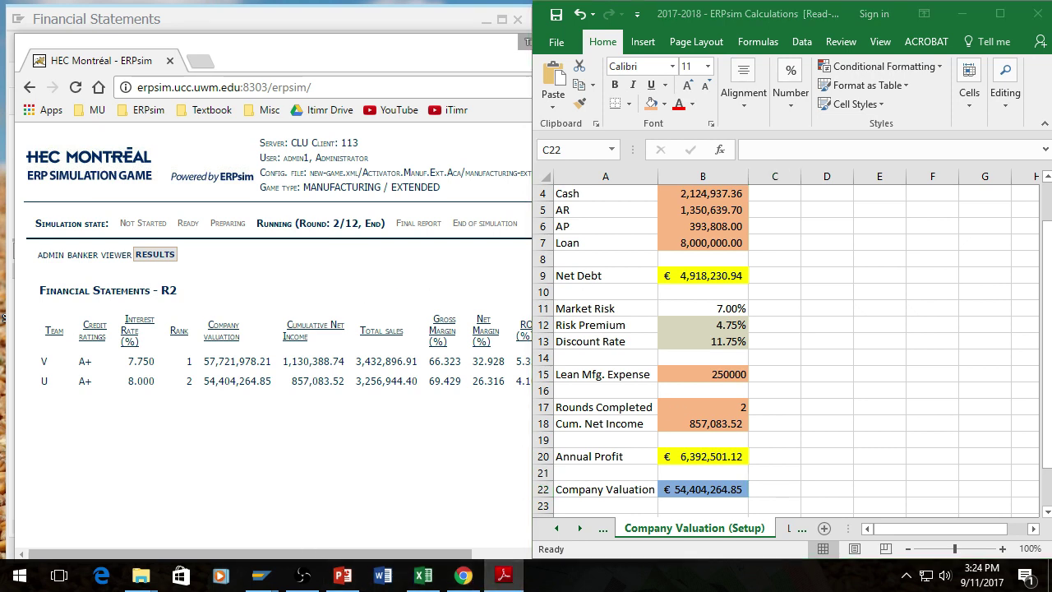
pyautogui.click(505, 575)
pyautogui.click(505, 576)
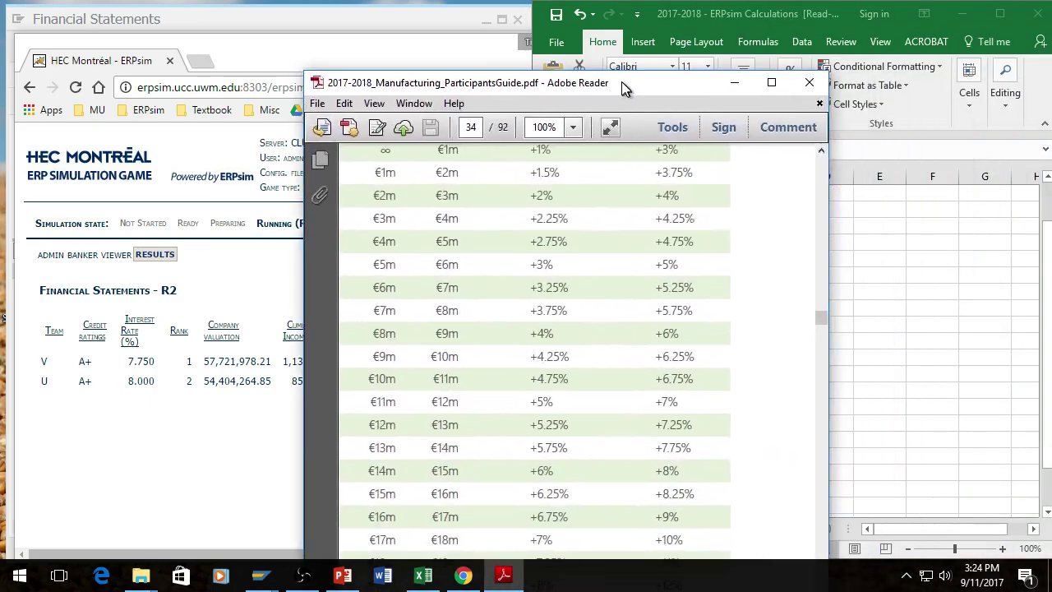
pyautogui.moveTo(622, 82); pyautogui.dragTo(599, 40)
pyautogui.scroll(-12, 575, 235)
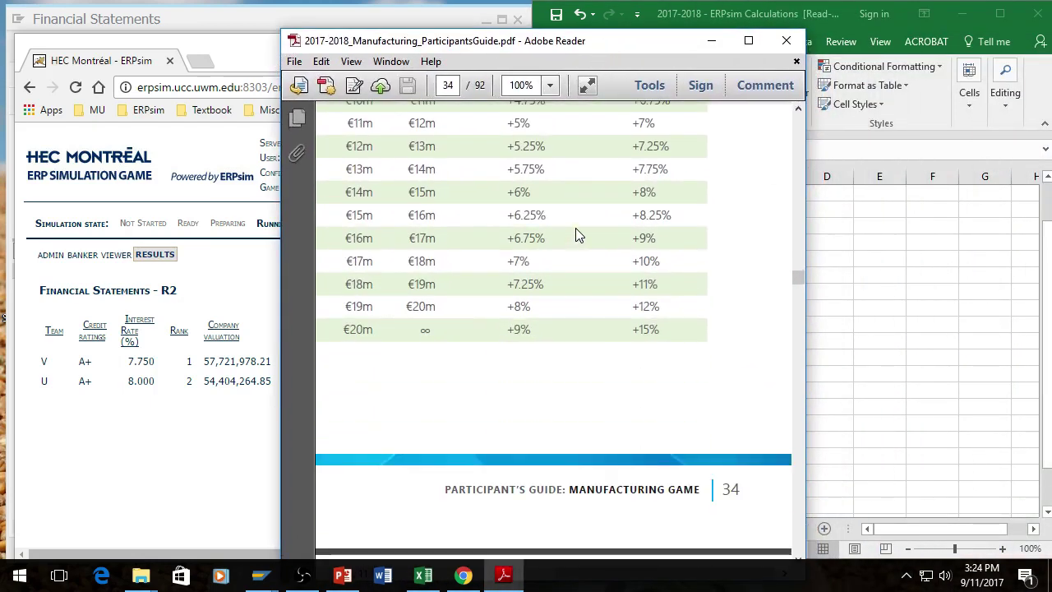
pyautogui.scroll(-4, 578, 233)
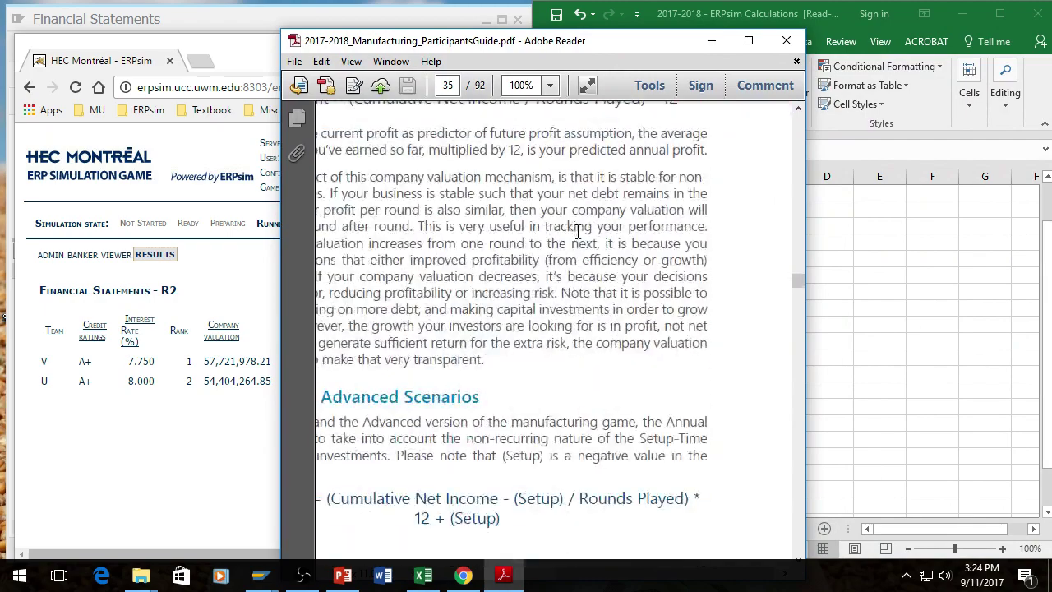
pyautogui.click(748, 40)
pyautogui.scroll(-2, 516, 374)
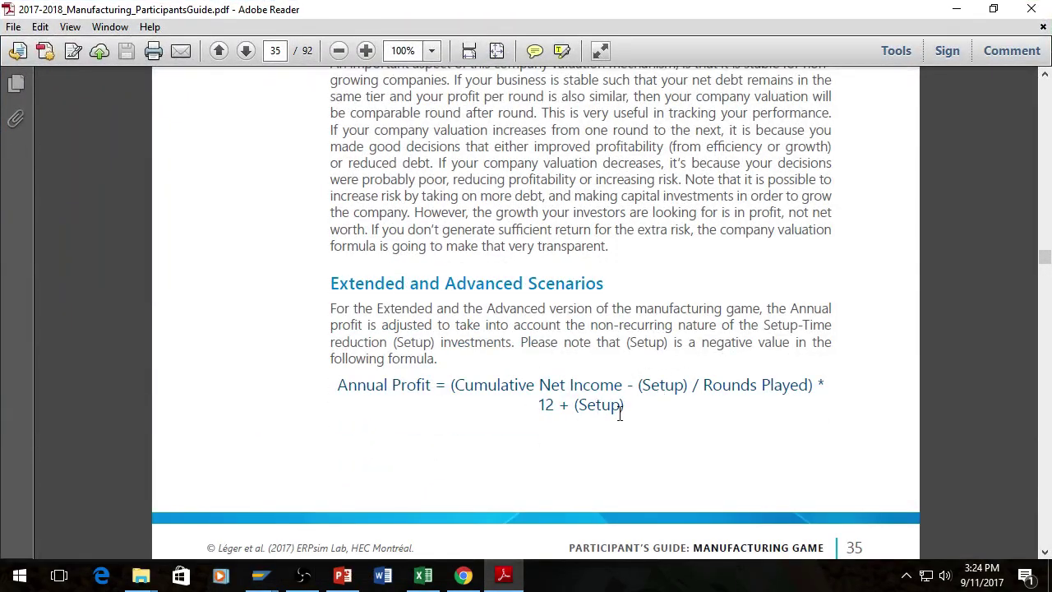
pyautogui.scroll(-3, 689, 390)
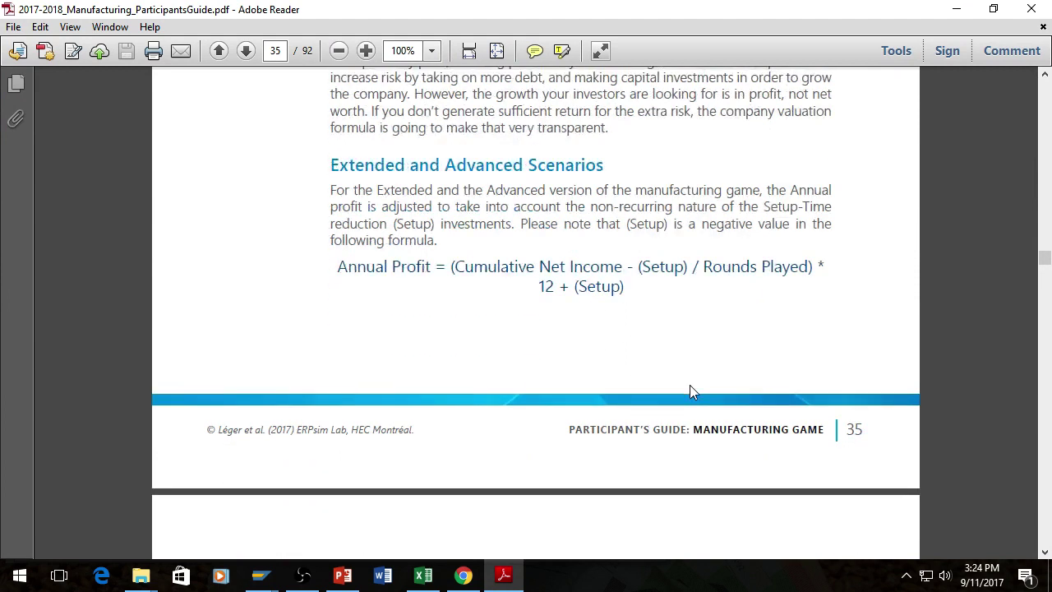
pyautogui.scroll(-1, 691, 389)
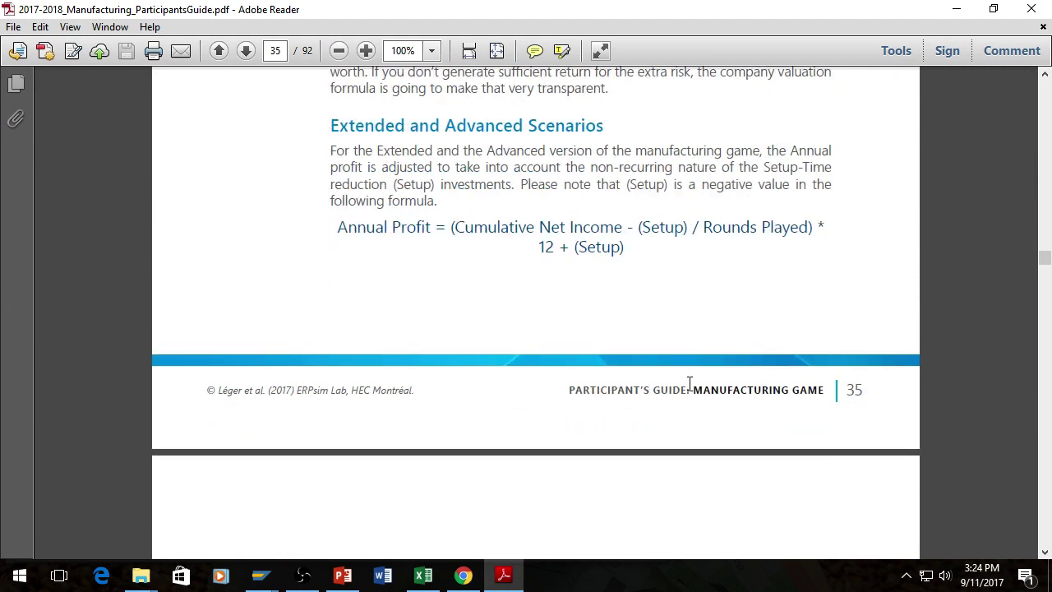
pyautogui.scroll(-1, 691, 387)
pyautogui.scroll(8, 690, 392)
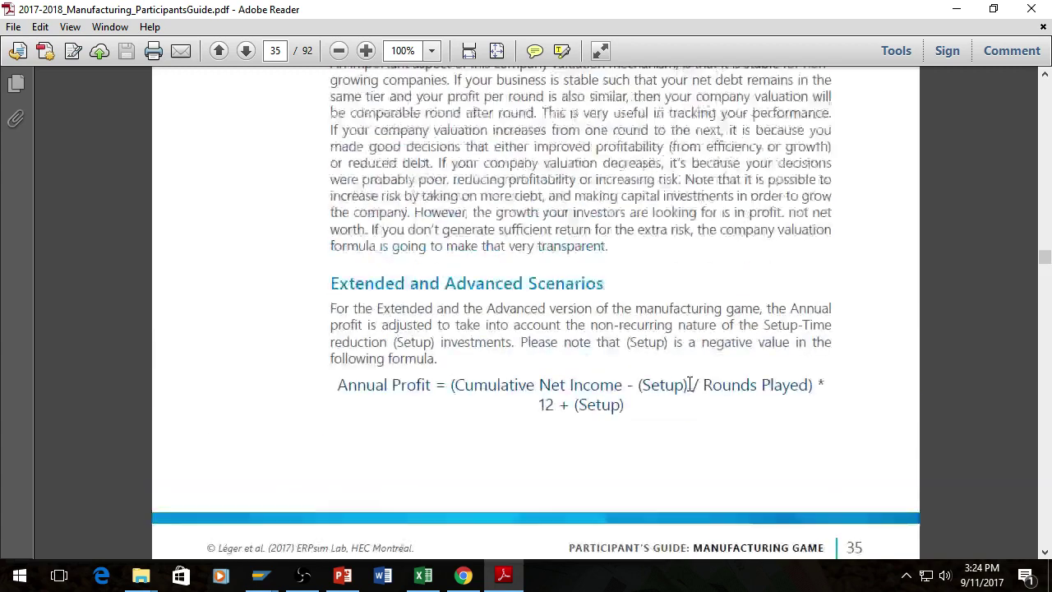